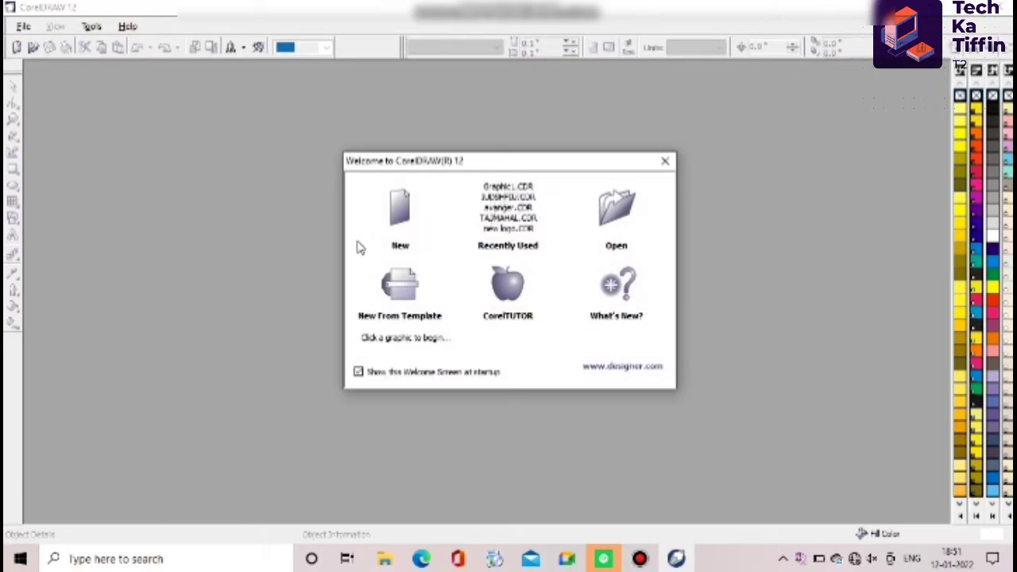
Create a new blank document and add a first name in capitals as artistic text beside the page
left_click(382, 216)
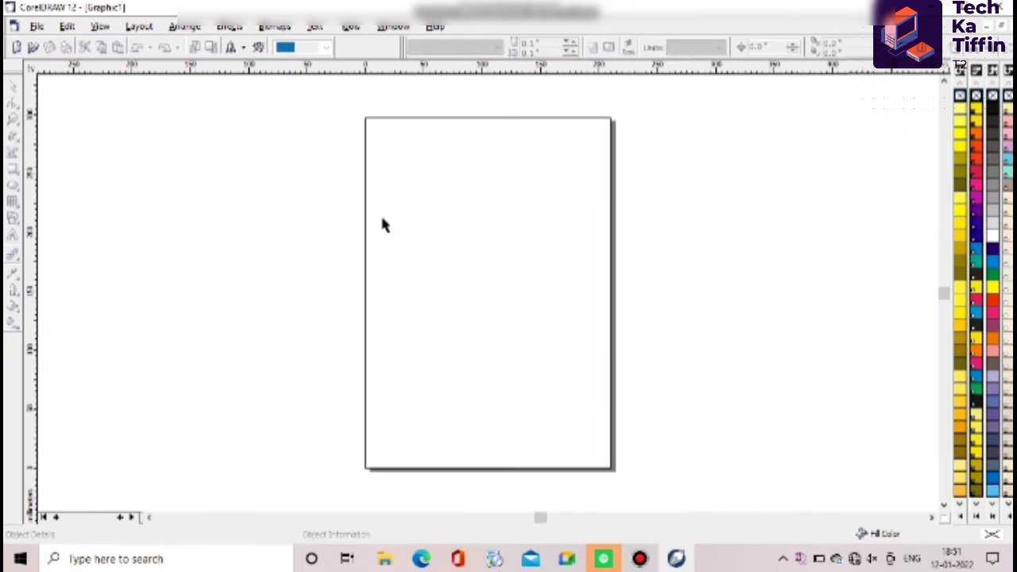
left_click(12, 235)
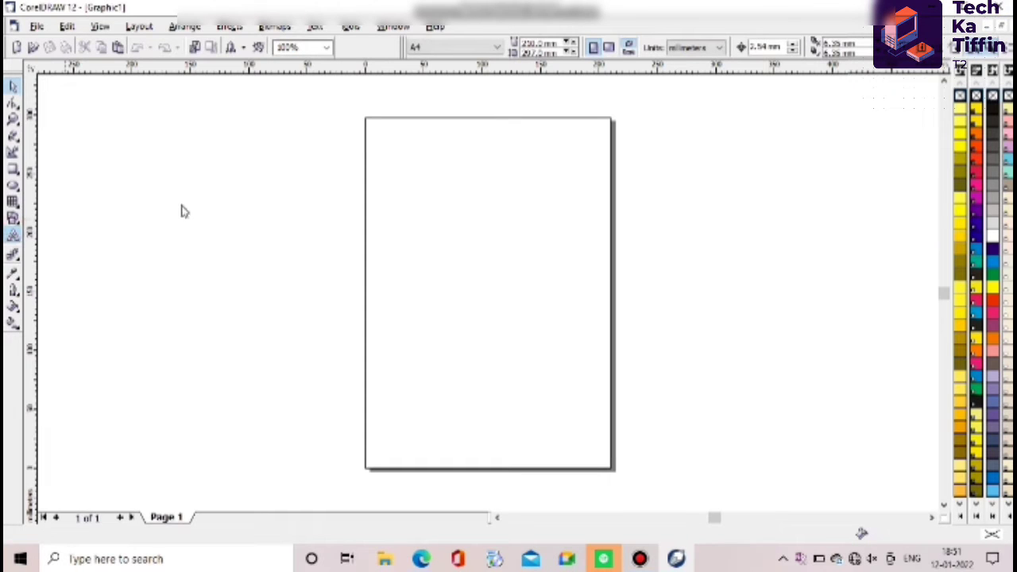
left_click(192, 226)
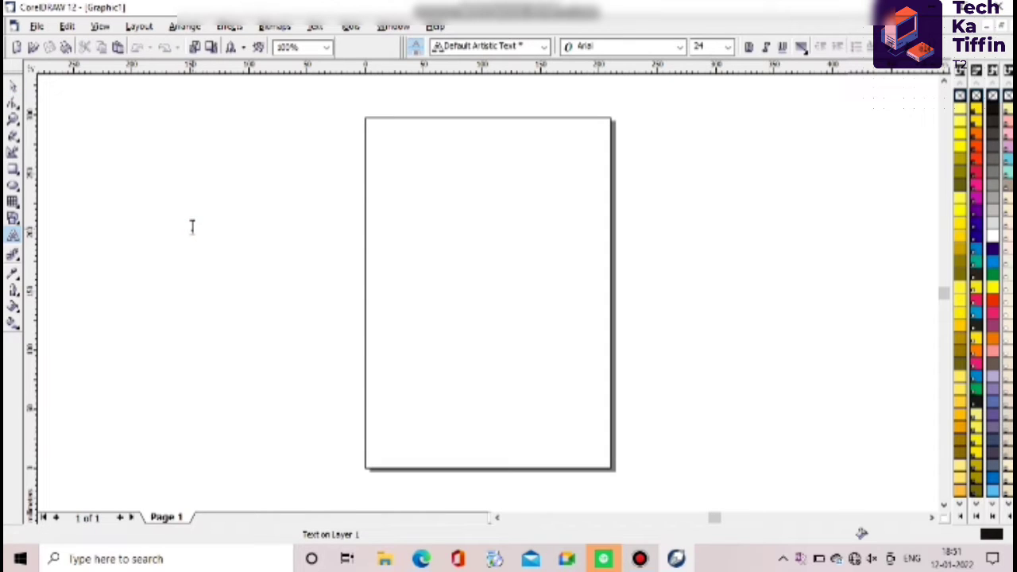
type("VILAS")
Enlarge the name text proportionally to about 198 points and correct its third letter to K
left_click(205, 227)
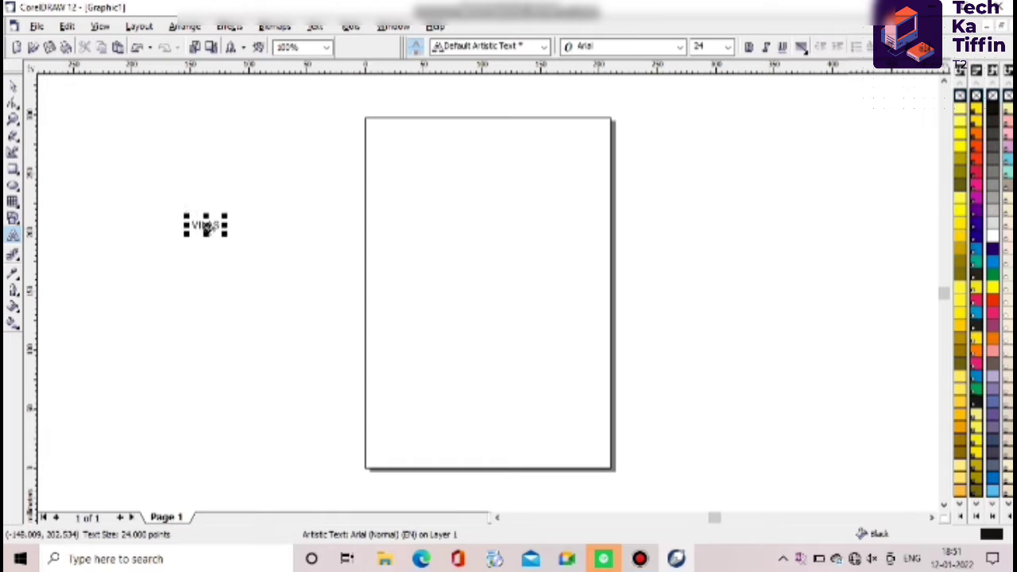
left_click_drag(223, 233, 422, 323)
left_click(320, 274)
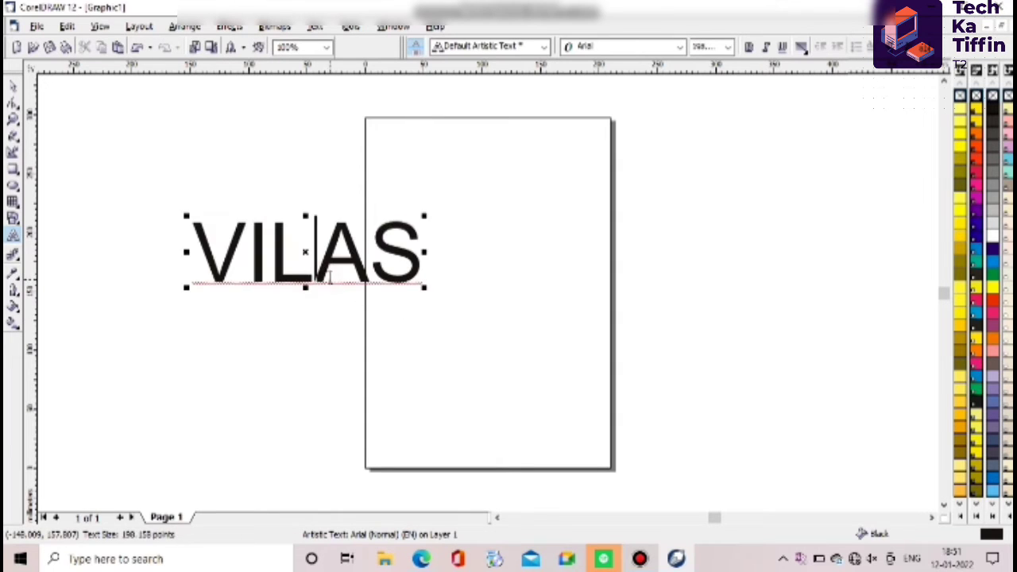
key("BackSpace")
type("K")
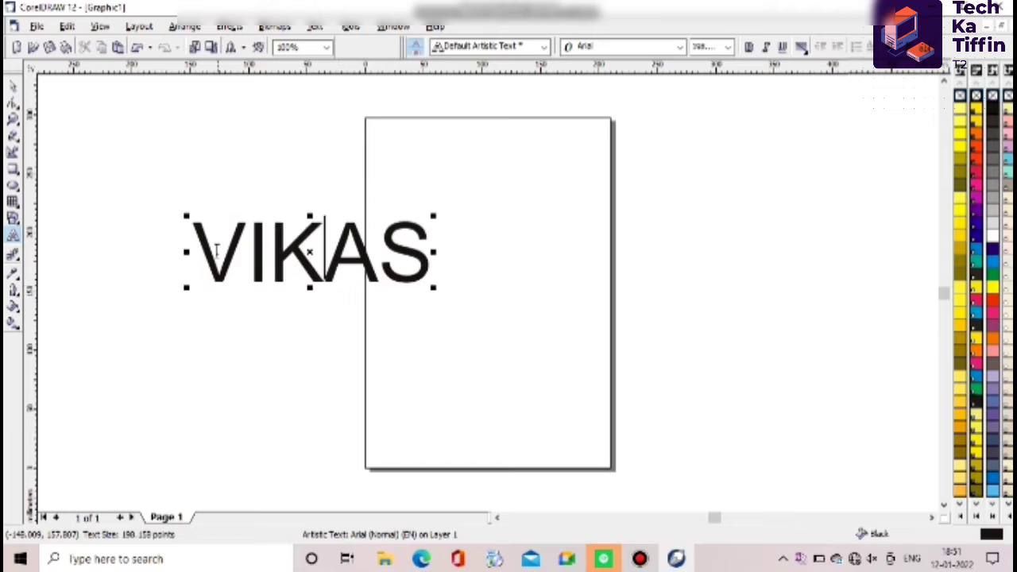
Fill the whole name text with 40% Black and move it to the right so it overlaps the page
key("ctrl+a")
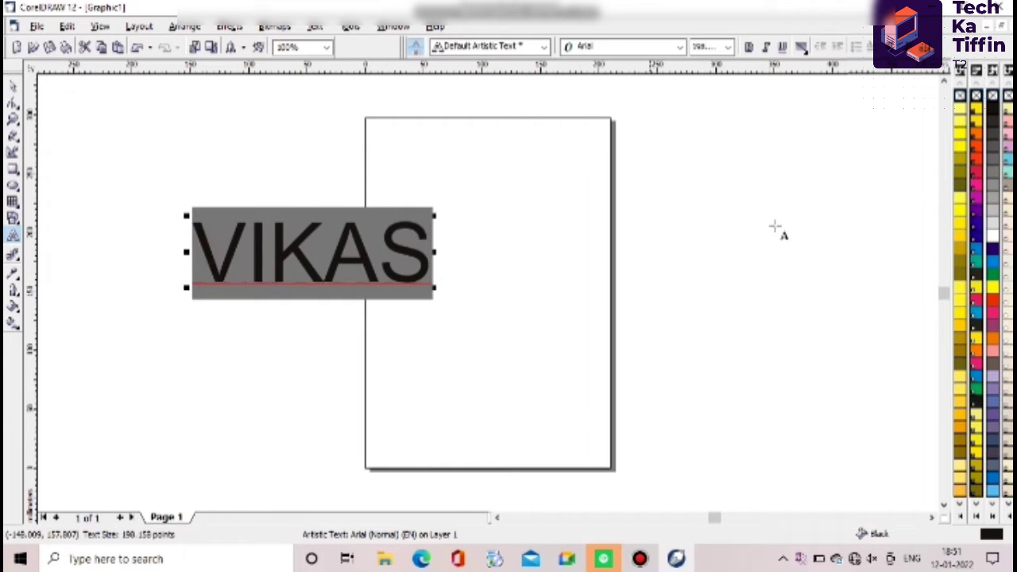
left_click(993, 193)
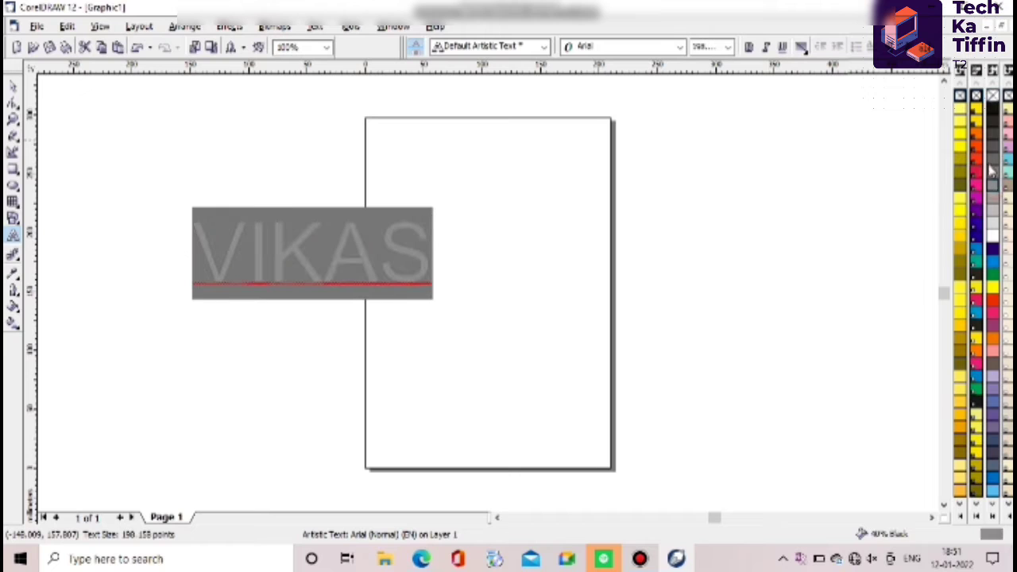
left_click(559, 156)
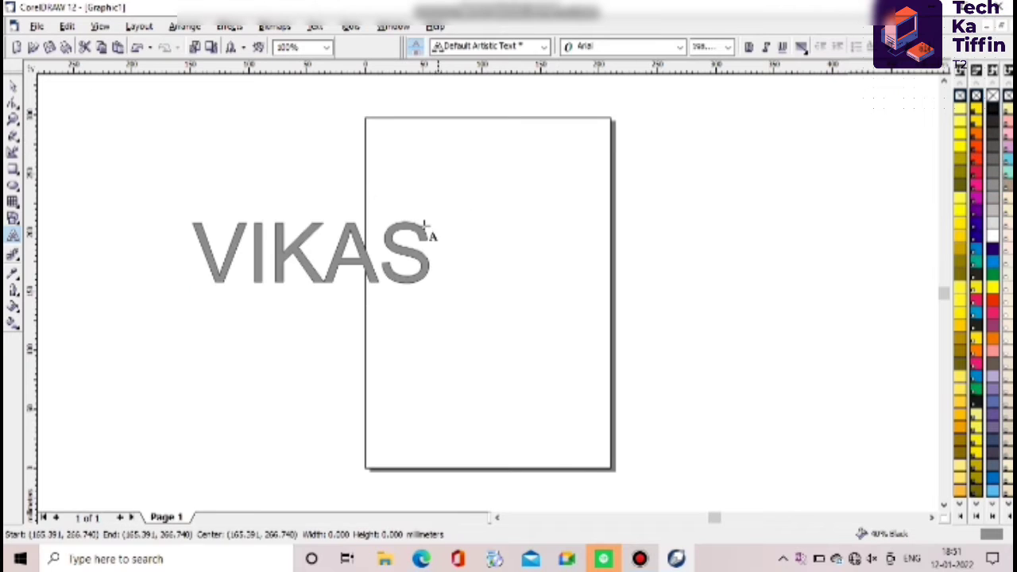
left_click(15, 86)
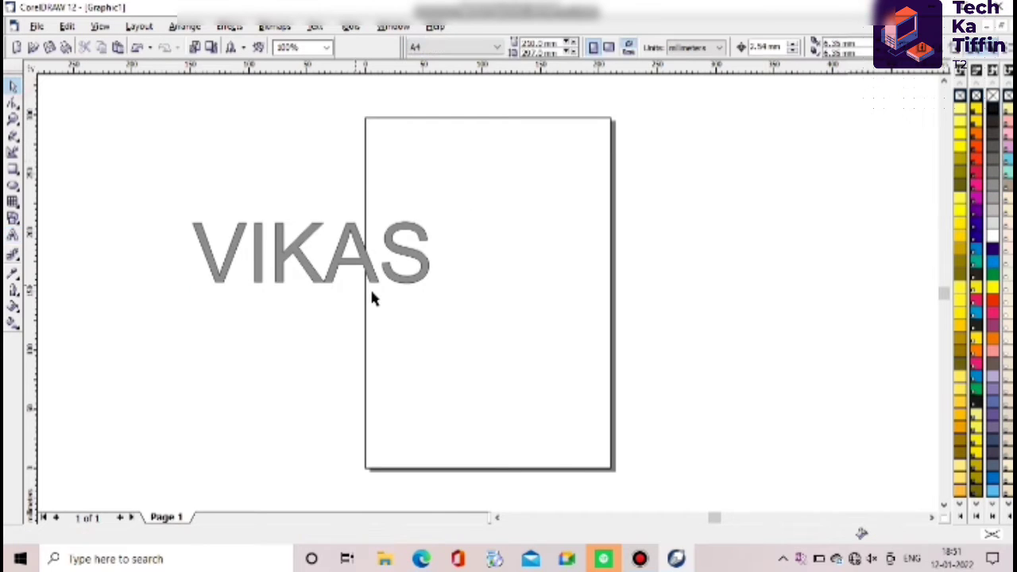
left_click_drag(445, 278, 546, 287)
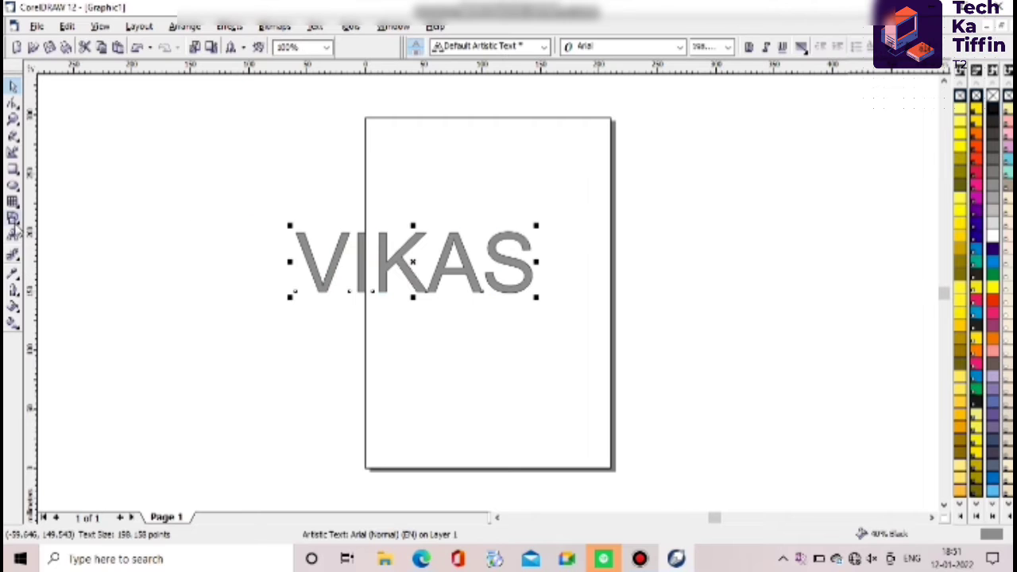
Apply a shallow interactive extrusion to the name text, about 5.7 mm horizontally and 3.8 mm vertically
left_click(13, 237)
left_click(14, 256)
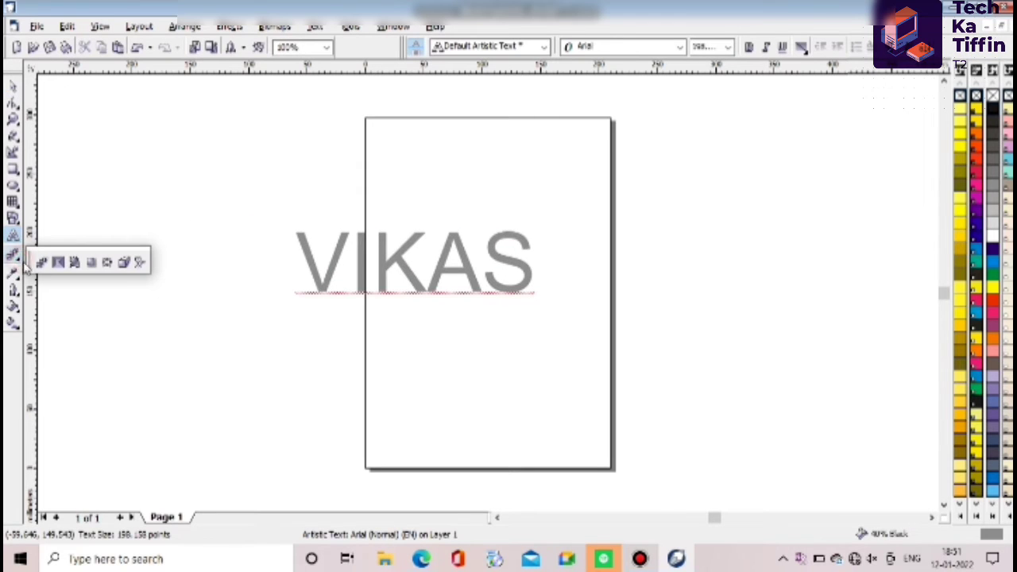
left_click(125, 261)
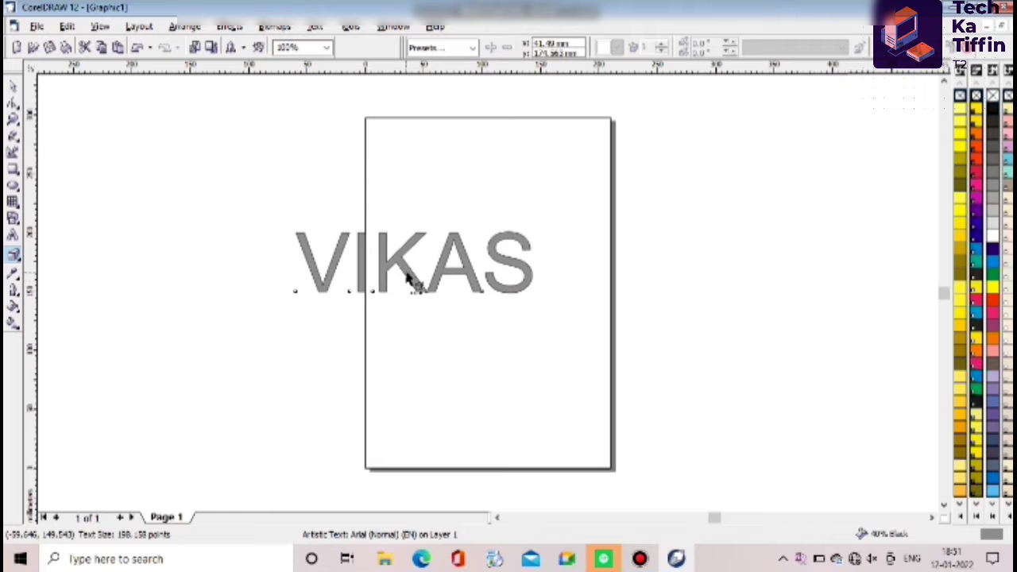
mouse_move(408, 279)
left_mouse_down()
mouse_move(420, 255)
mouse_move(419, 265)
left_mouse_up()
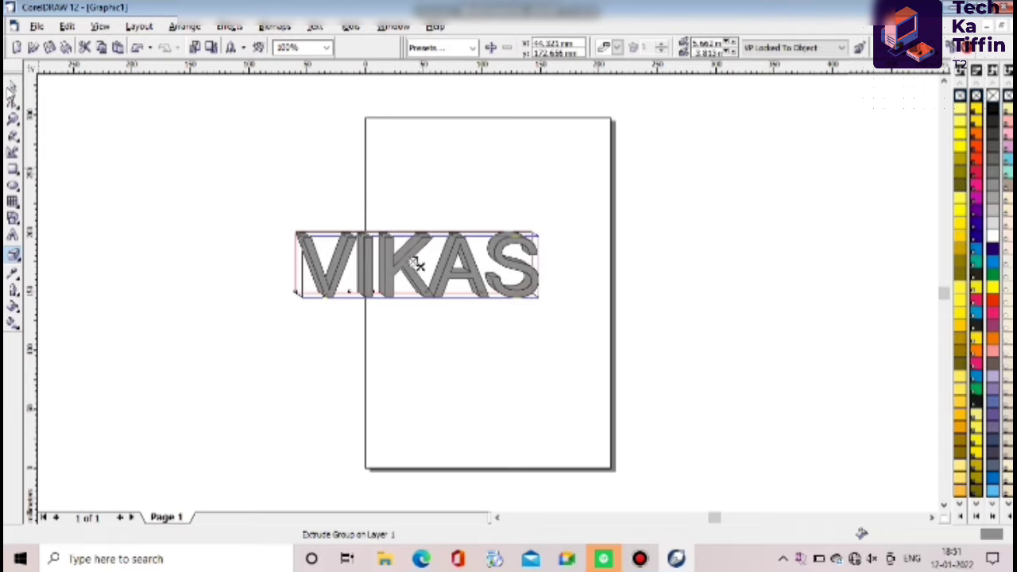
key("space")
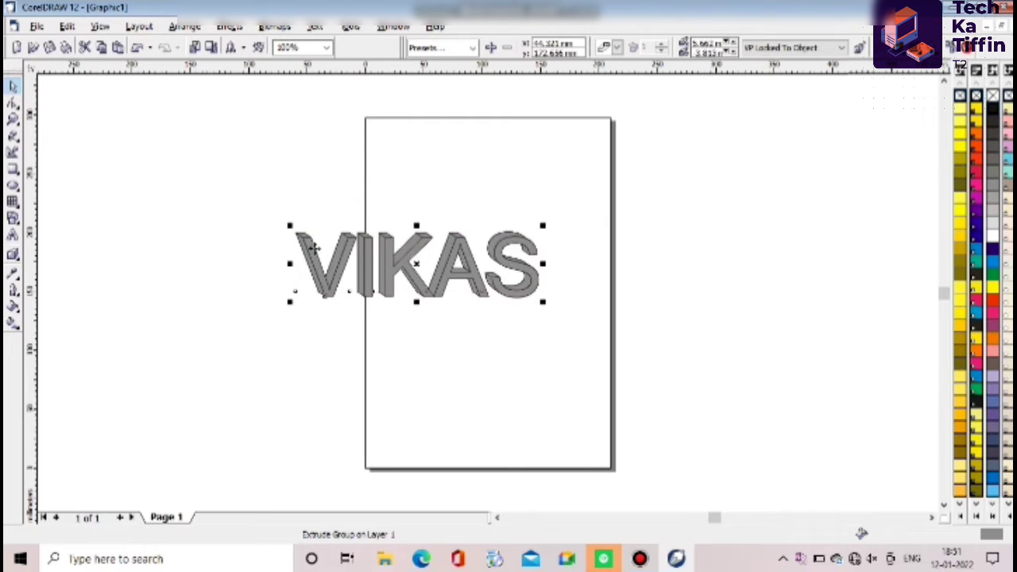
Break the extrude group of the name text apart
right_click(384, 273)
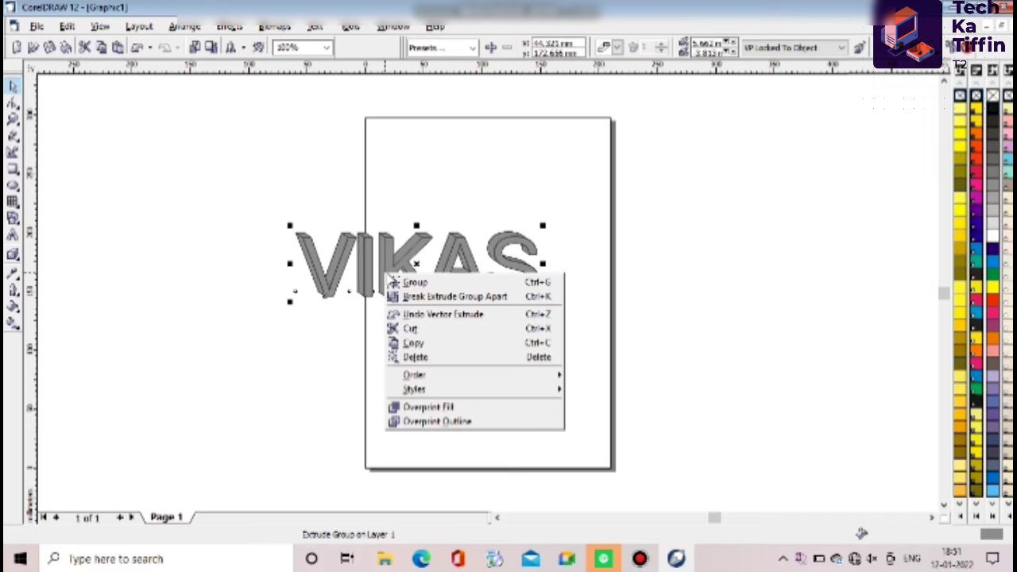
left_click(417, 295)
right_click(419, 268)
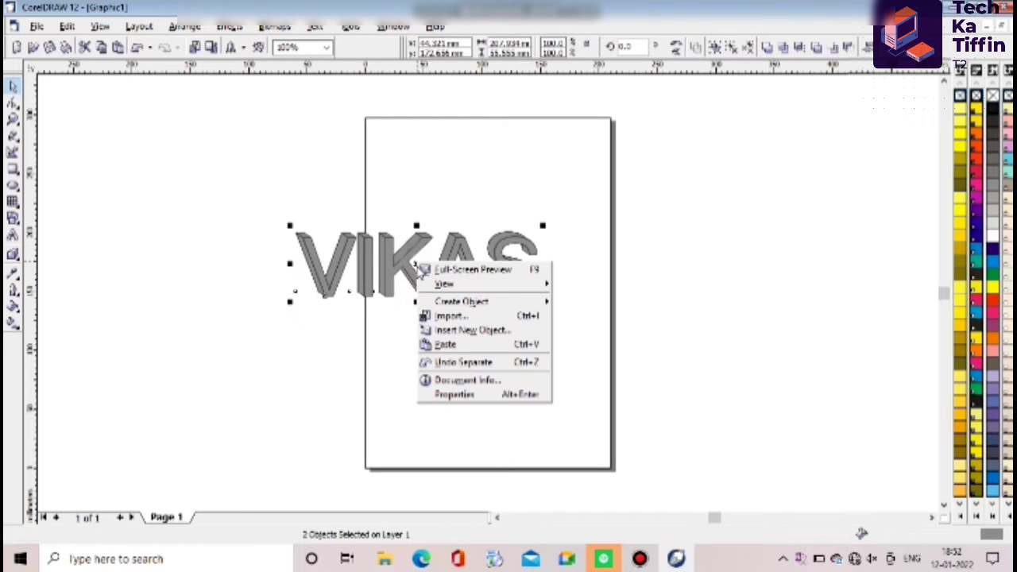
left_click(415, 266)
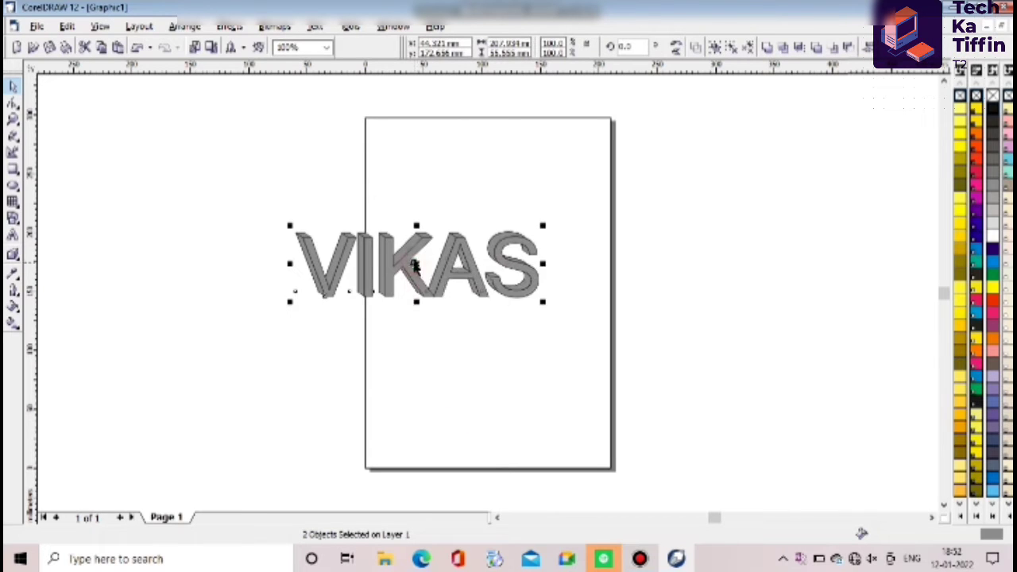
right_click(417, 268)
left_click(405, 248)
left_click(466, 303)
Ungroup all objects in the separated extrusion group so each letter face can be selected individually
left_click(494, 247)
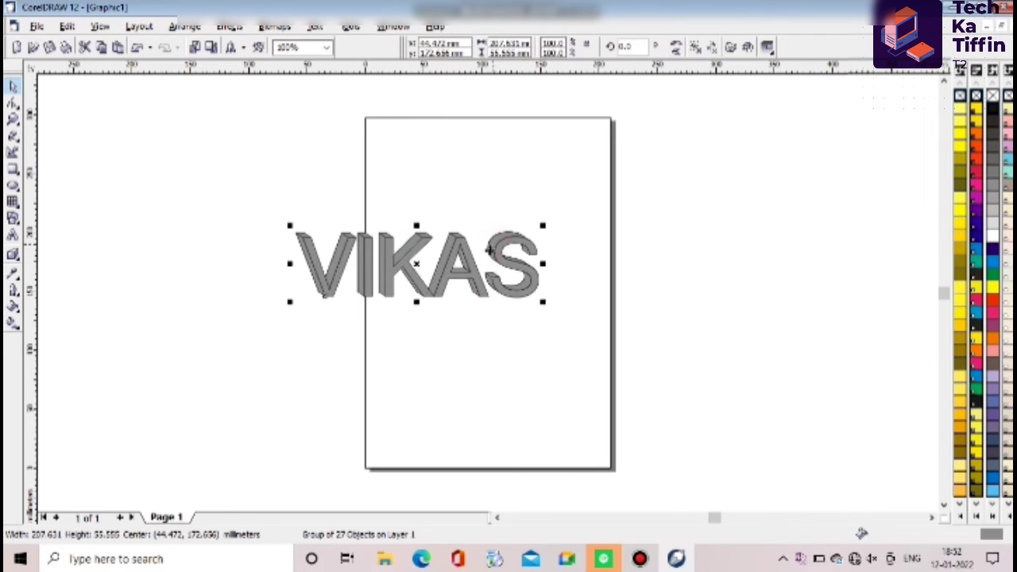
left_click(480, 282)
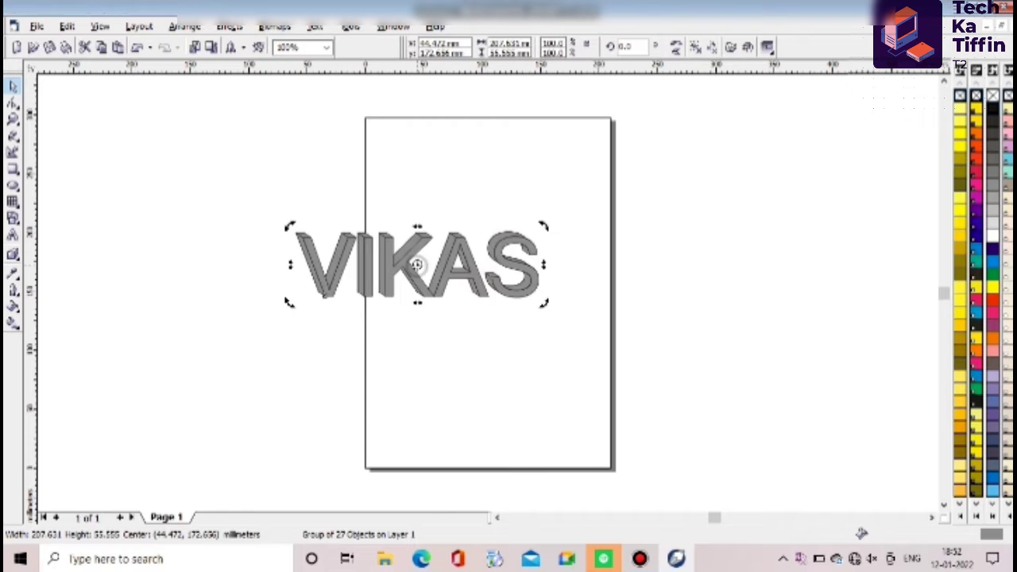
right_click(416, 265)
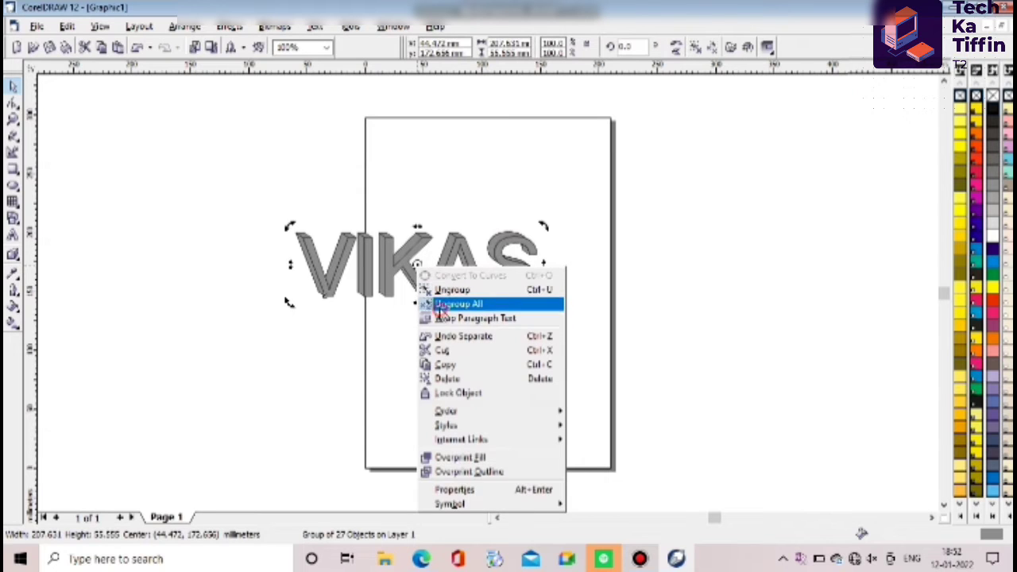
left_click(459, 304)
left_click(402, 318)
left_click(374, 274)
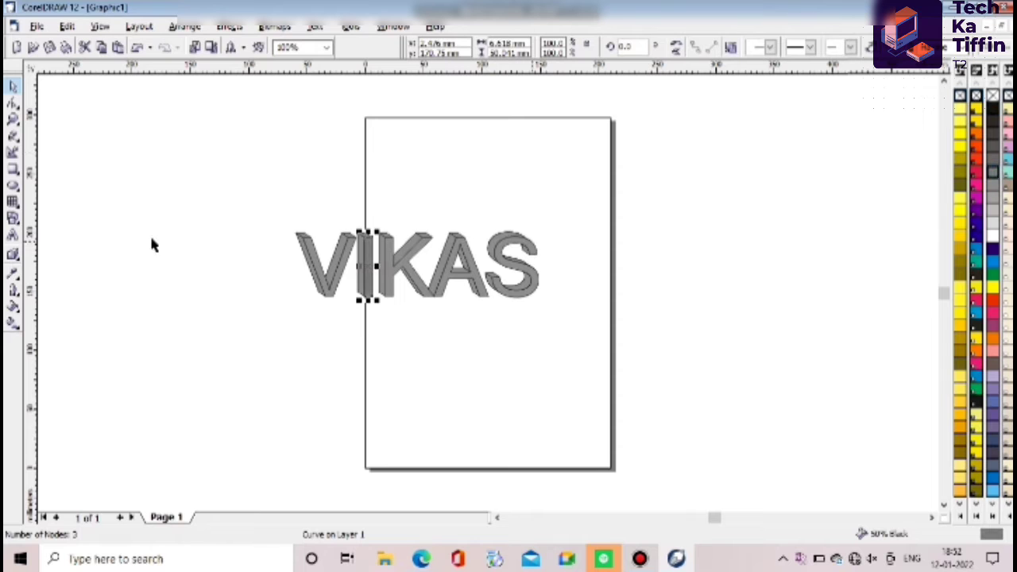
left_click(224, 247)
Fill the front faces of the first two letters with bright yellow
left_click(321, 265)
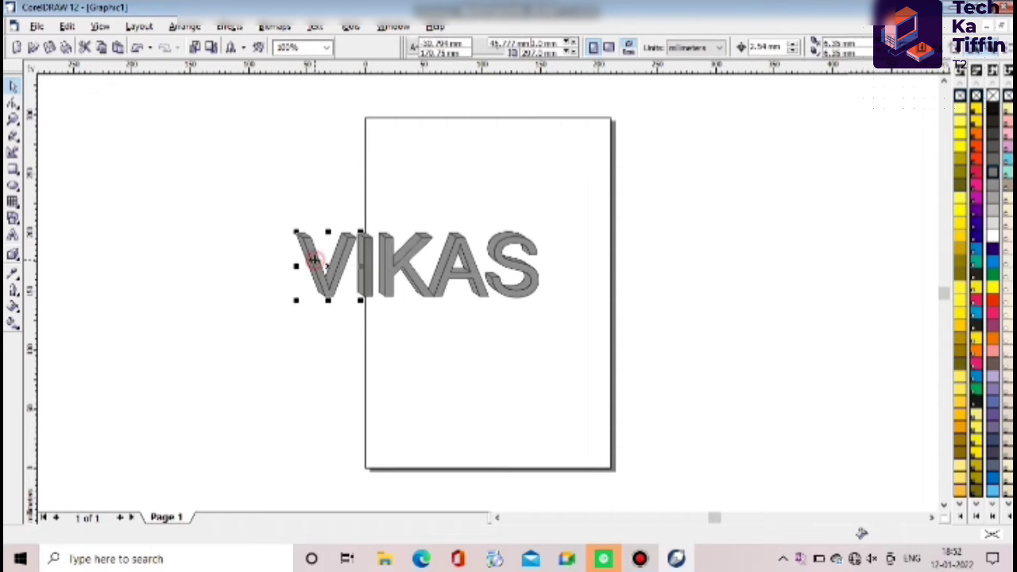
left_click(959, 163)
left_click(466, 306)
left_click(368, 278)
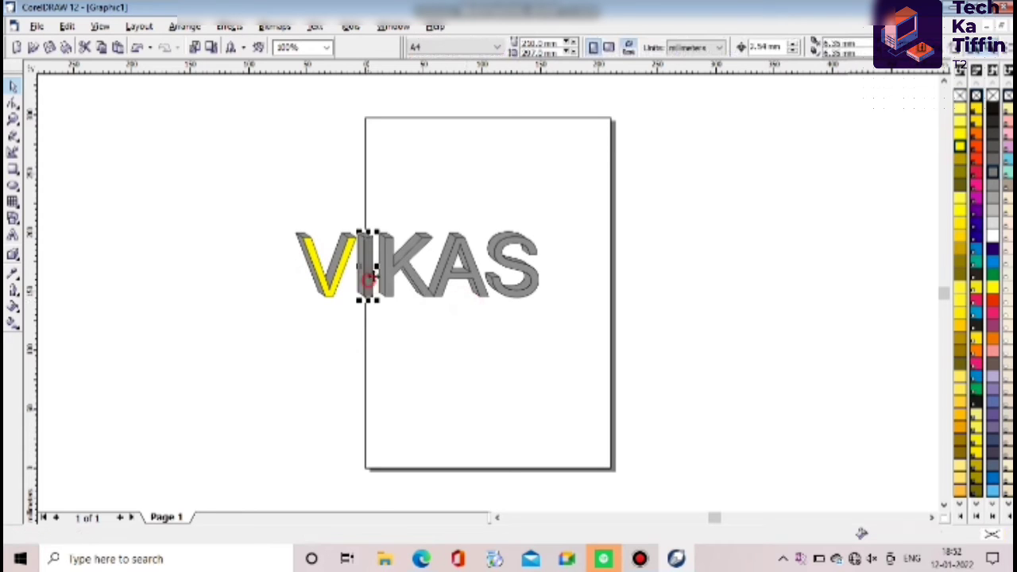
left_click(960, 136)
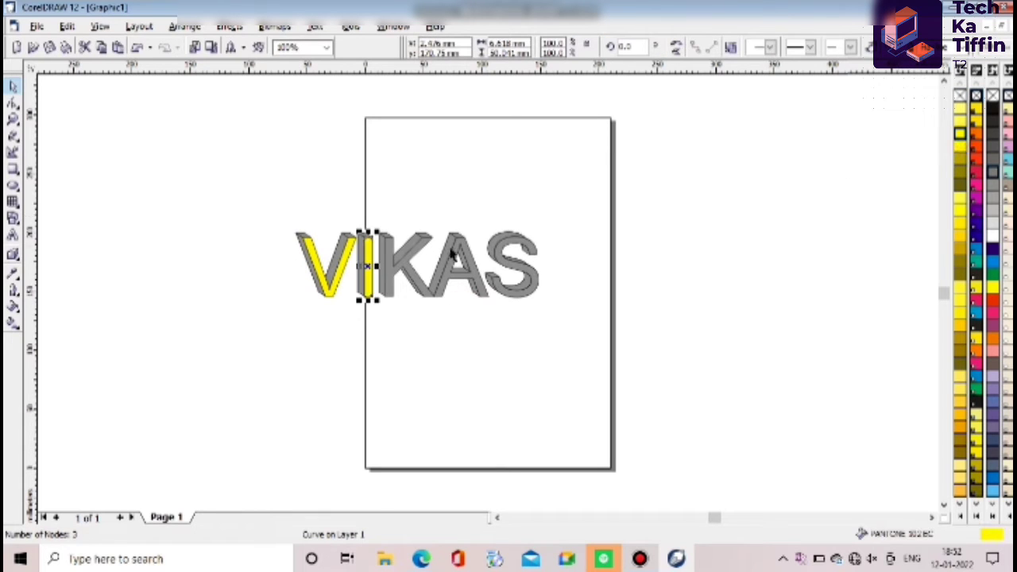
Fill the front faces of the remaining three letters with bright yellow
left_click(422, 249)
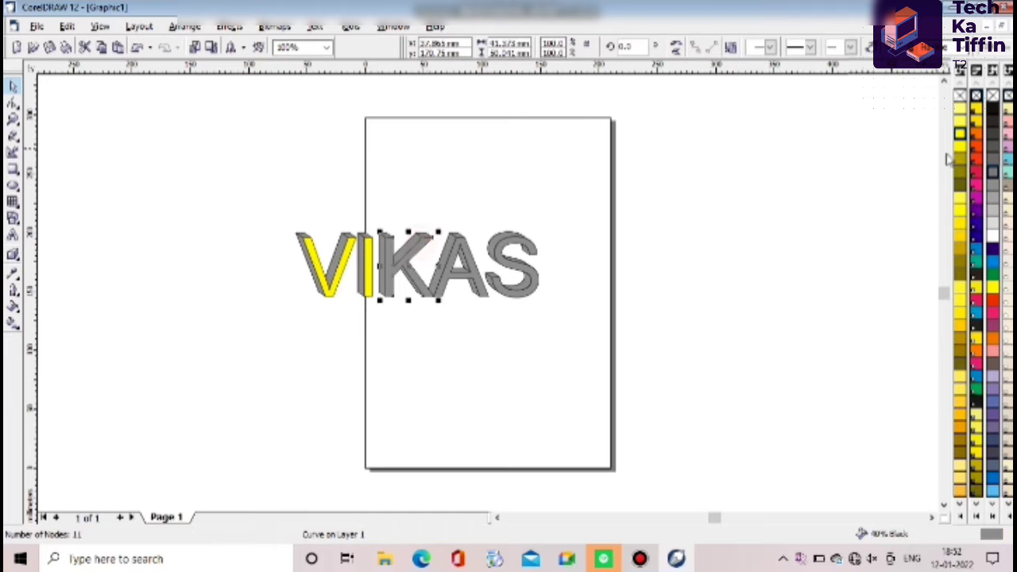
left_click(959, 137)
left_click(468, 255)
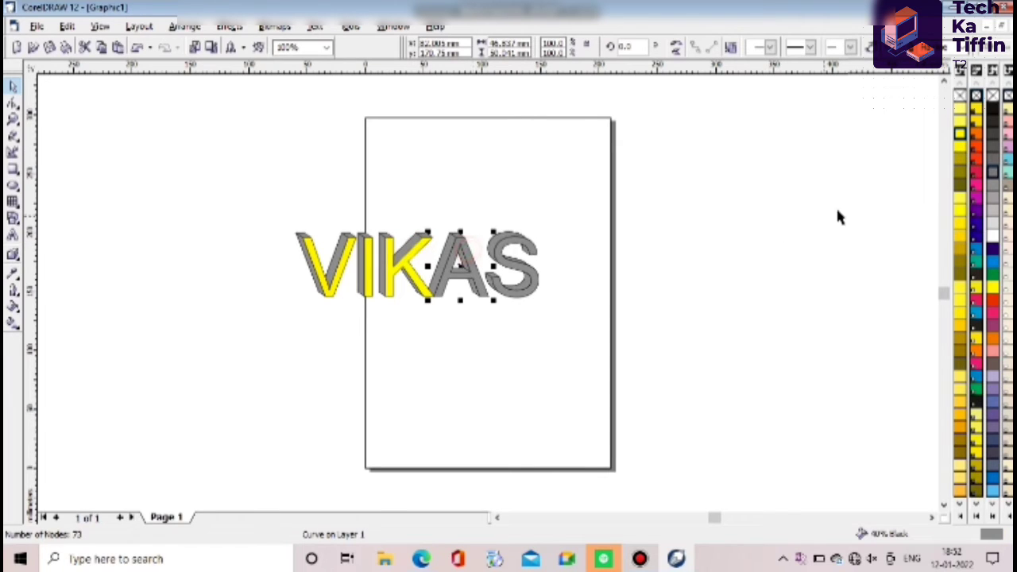
left_click(960, 146)
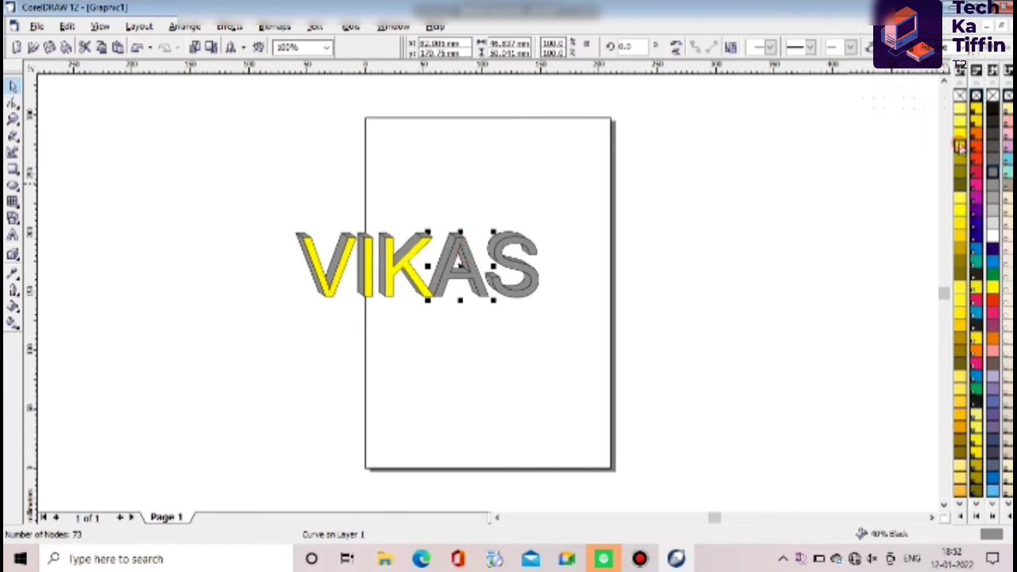
left_click(525, 252)
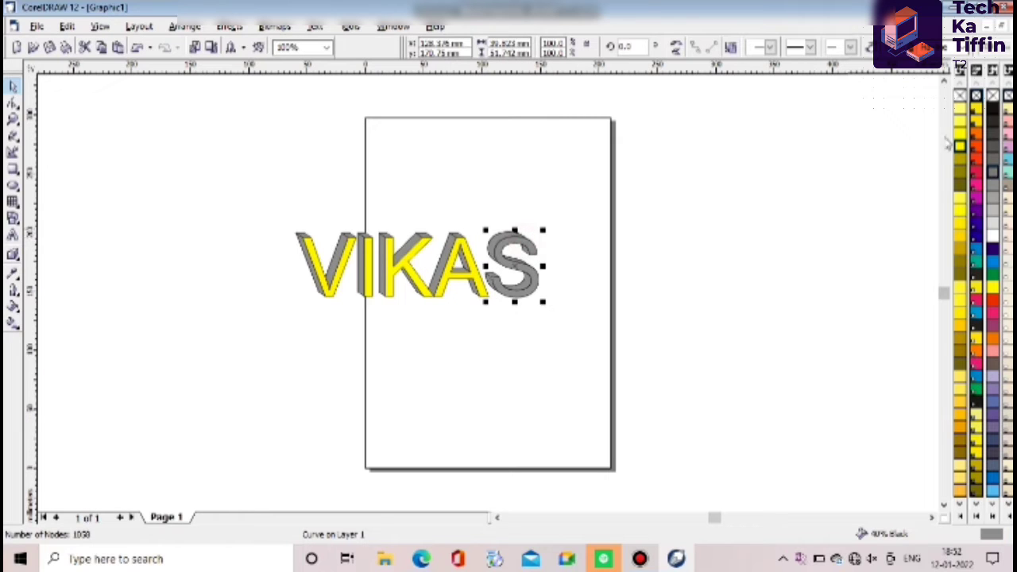
left_click(959, 147)
left_click(667, 205)
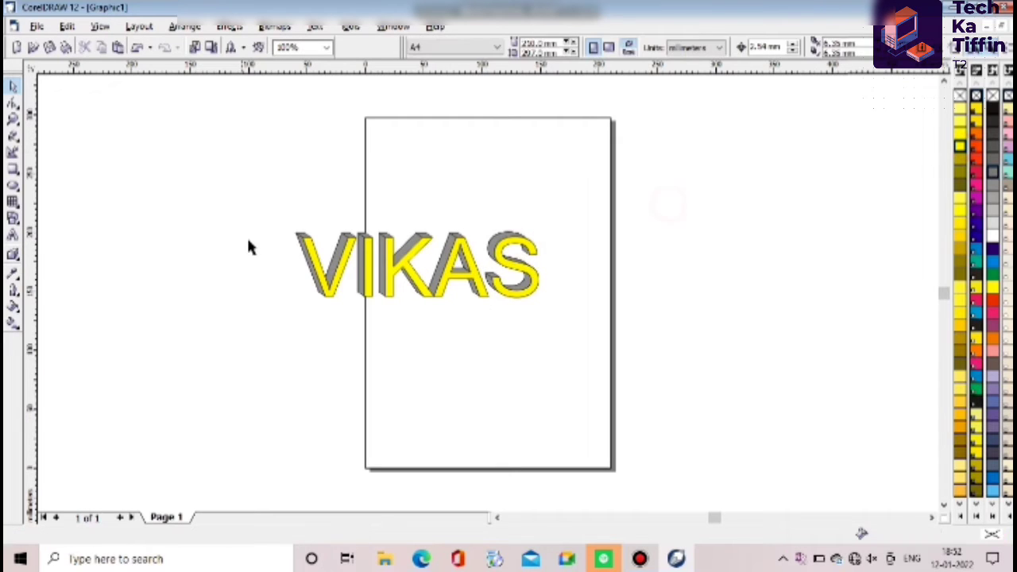
Fill the left side faces of the first three letters with PANTONE Red 032 C
left_click(309, 266)
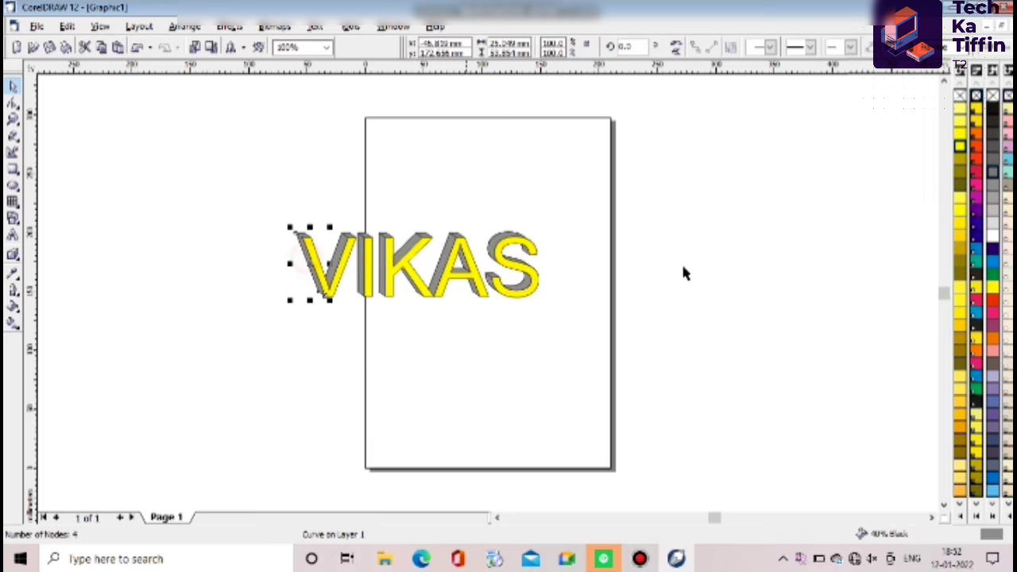
left_click(976, 165)
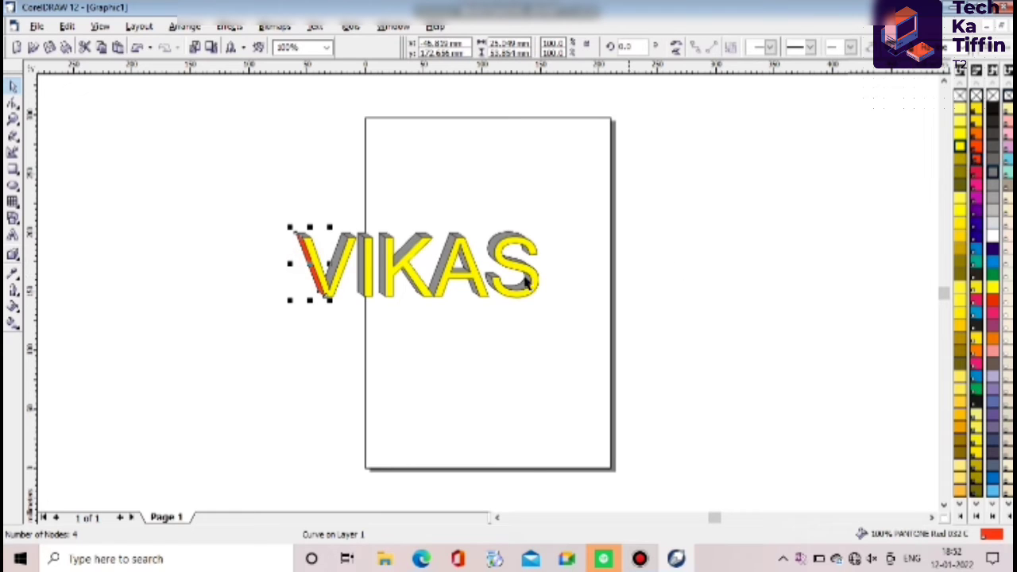
left_click(360, 270)
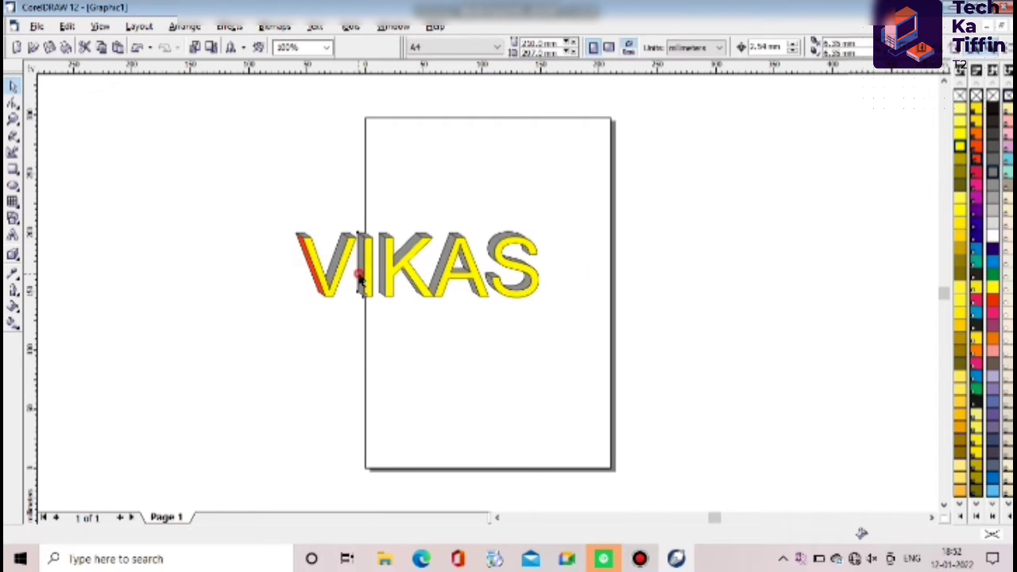
left_click(977, 165)
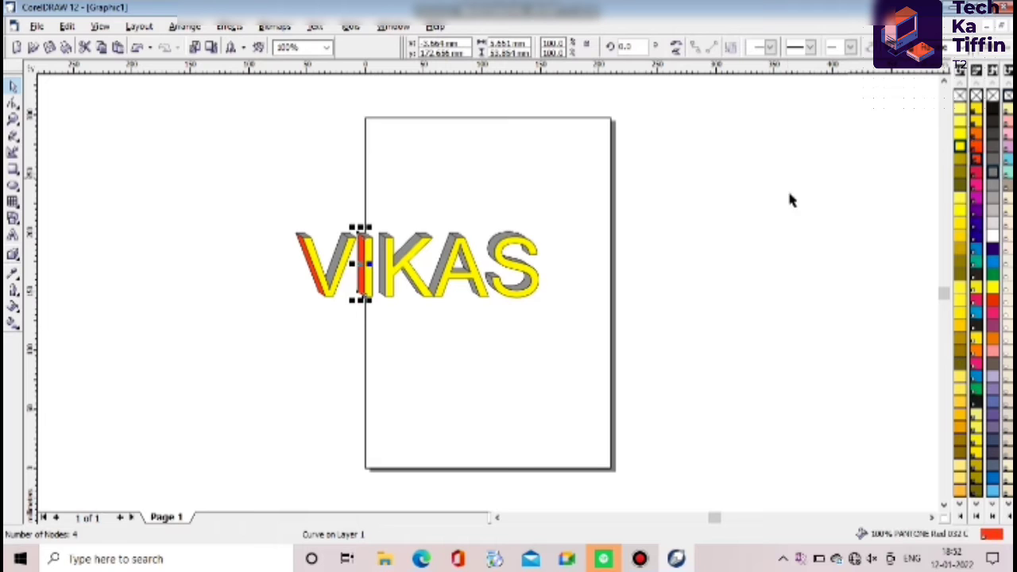
left_click(385, 275)
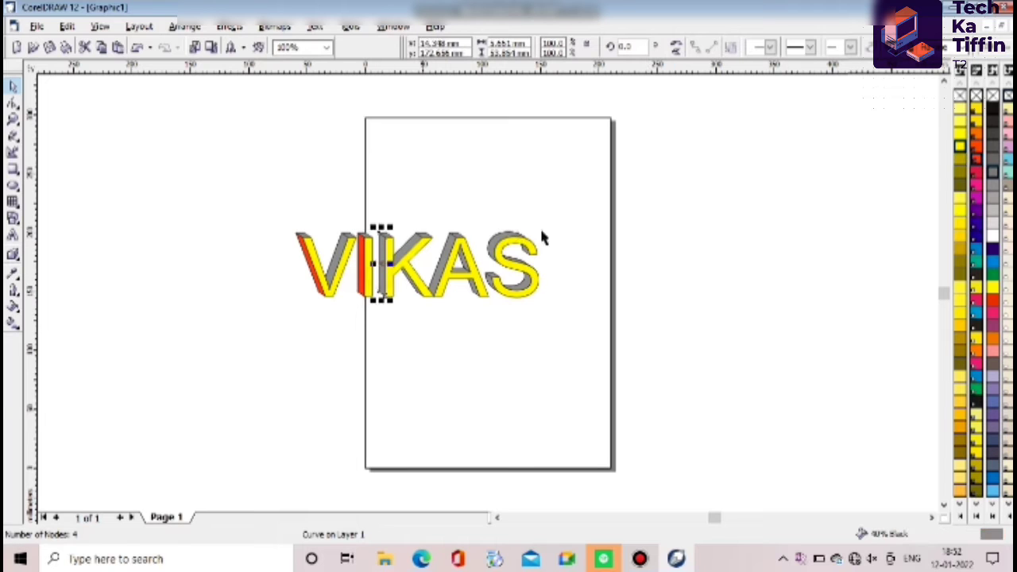
left_click(976, 166)
Fill the left side face of the fourth letter and the upper and lower left side faces of the last letter with PANTONE Red 032 C
left_click(437, 274)
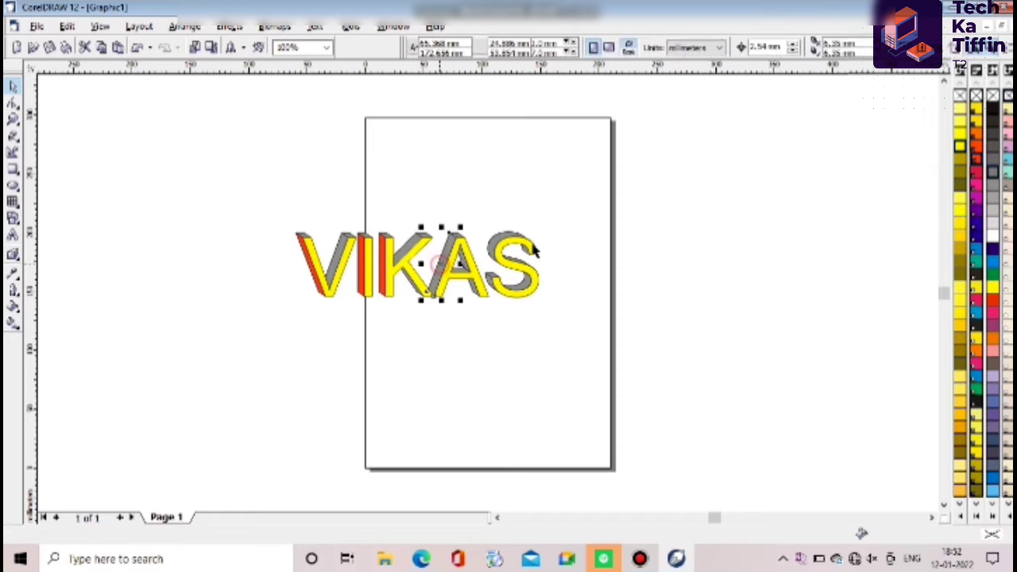
left_click(976, 167)
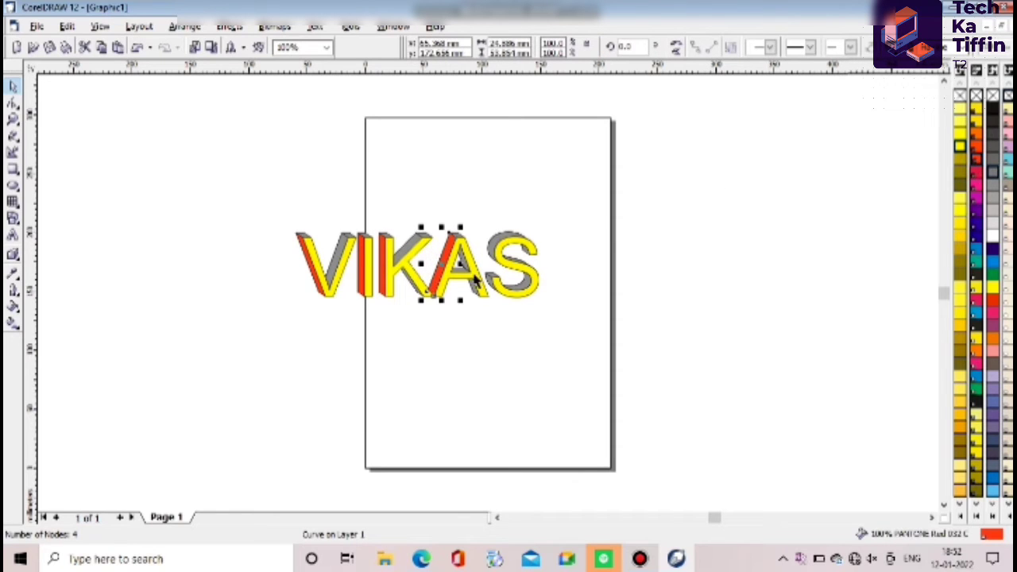
left_click(499, 251)
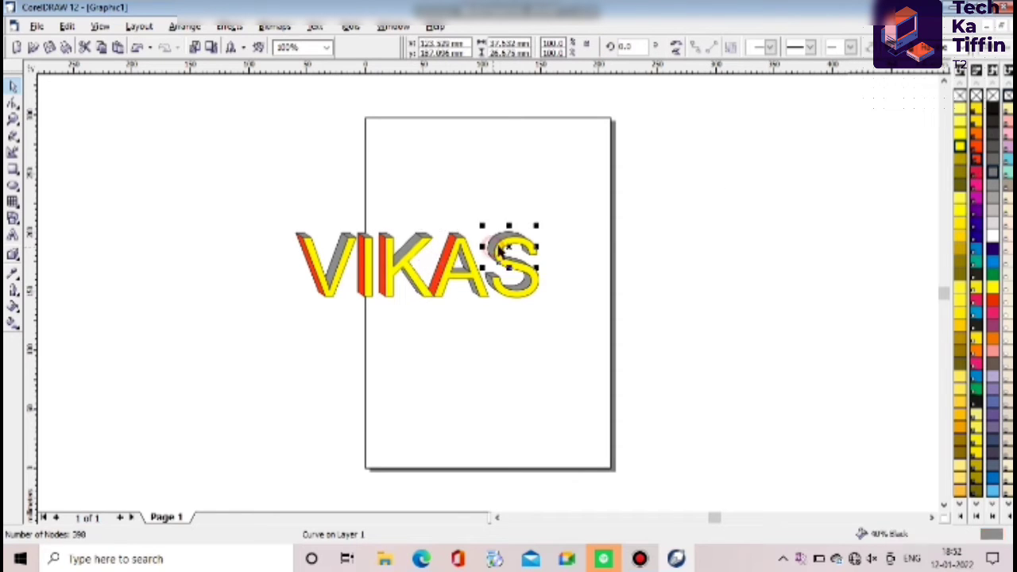
left_click(976, 163)
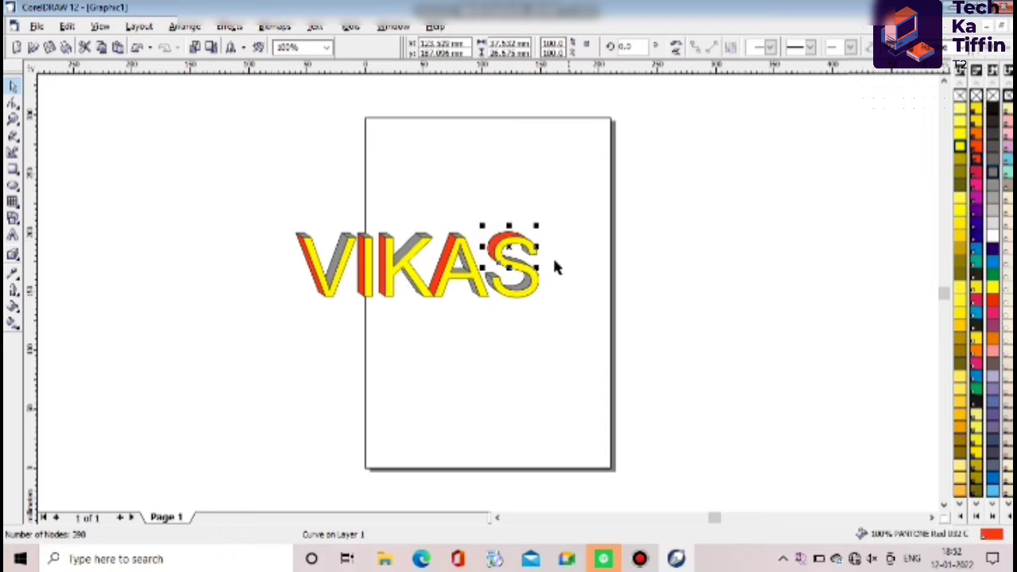
left_click(493, 279)
left_click(495, 317)
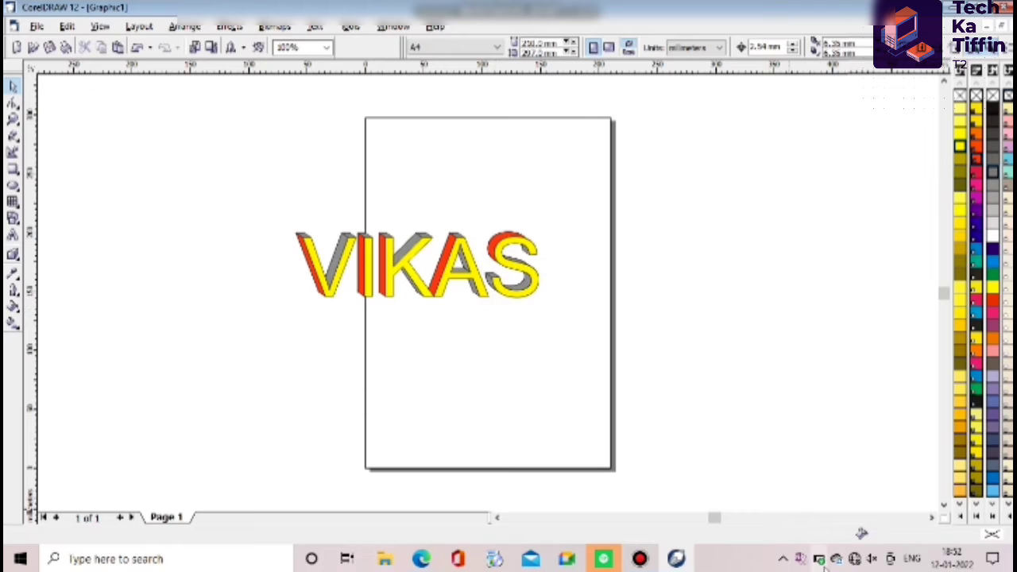
left_click(489, 284)
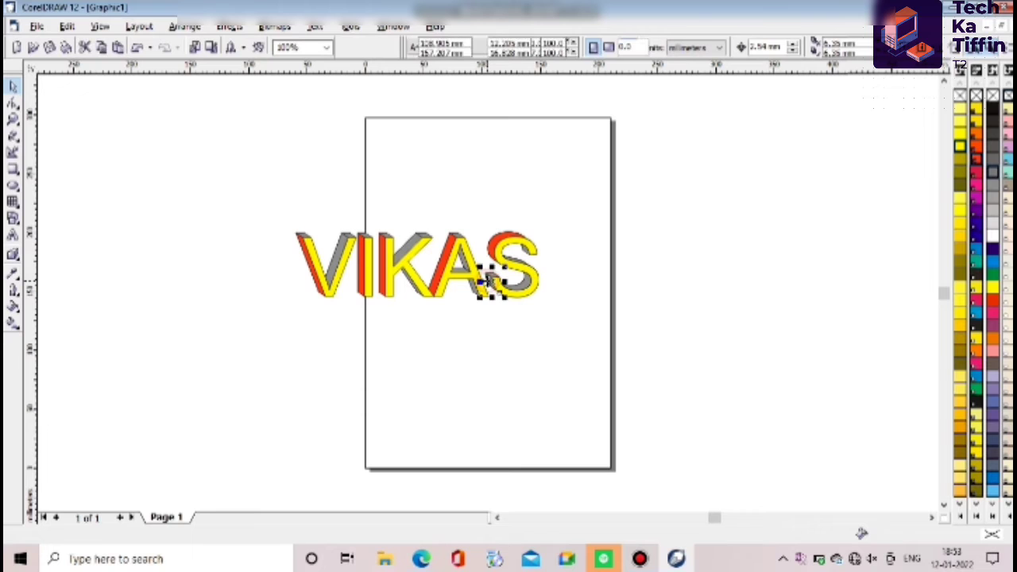
left_click(608, 296)
Fill the inner side face of the first letter's right stroke with orange
left_click(352, 251)
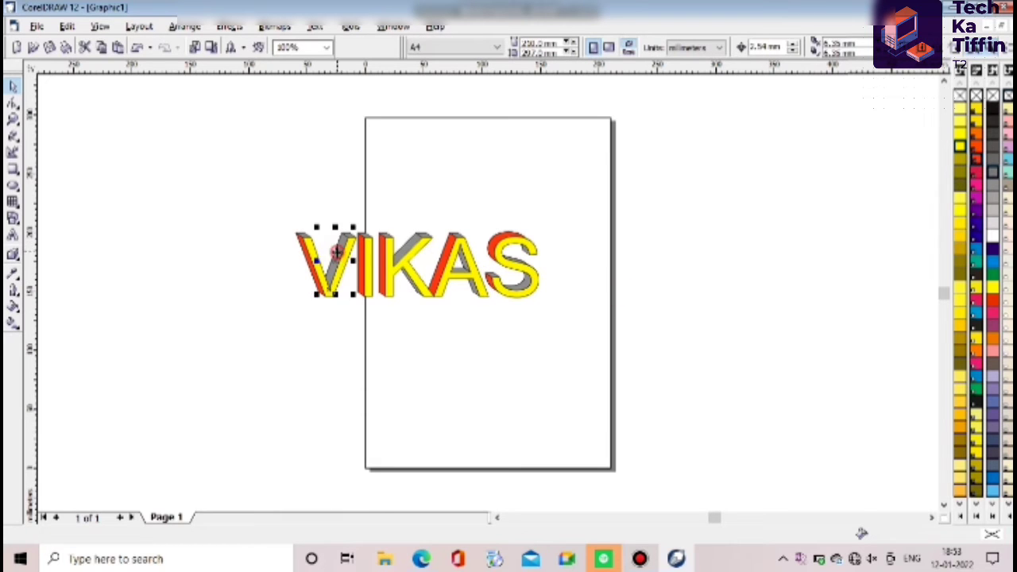
left_click(975, 166)
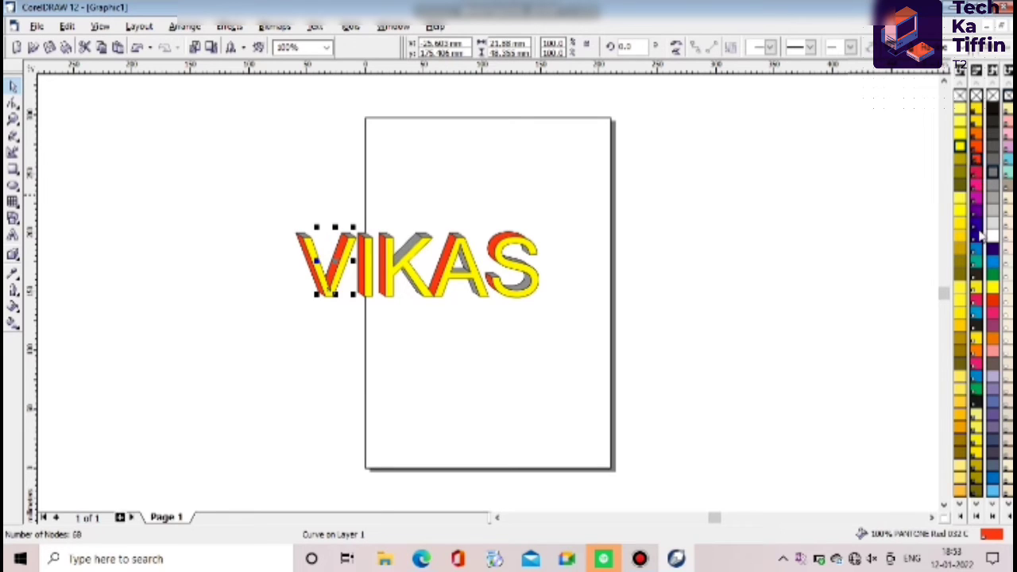
left_click(407, 329)
Fill the side faces of the third letter's diagonal arm and leg, and of the fourth letter's right leg, with orange
left_click(409, 251)
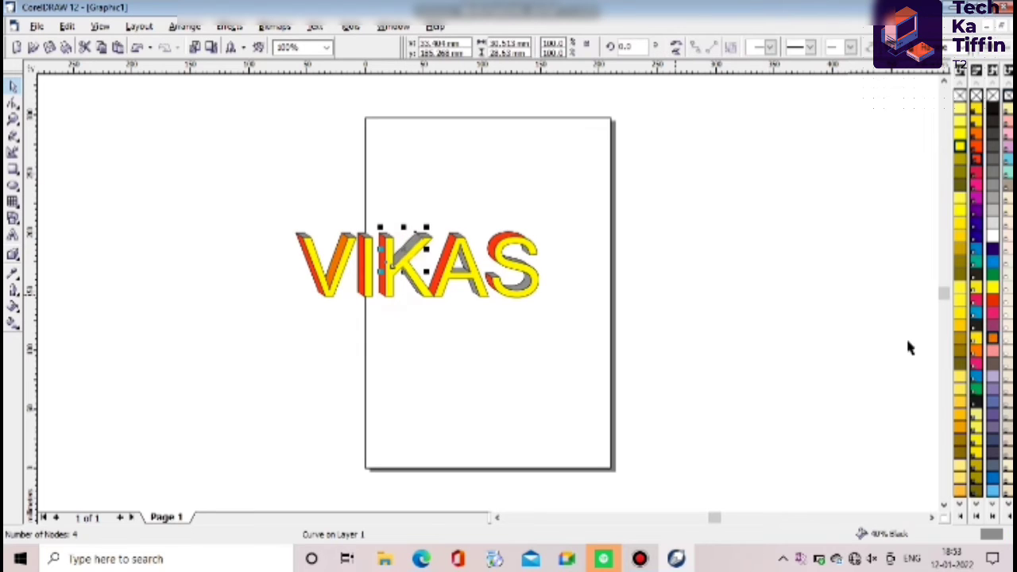
left_click(993, 338)
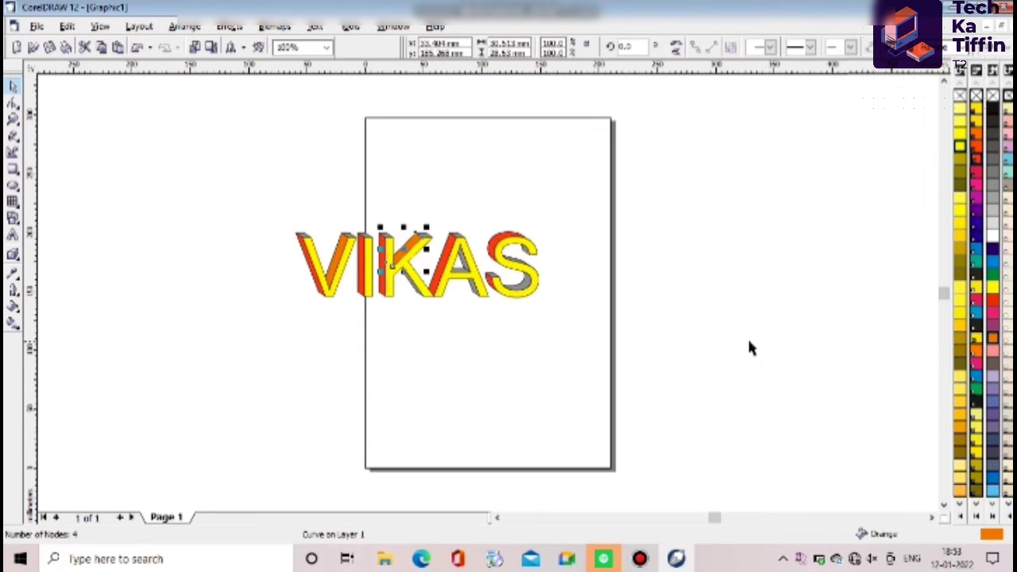
left_click(414, 291)
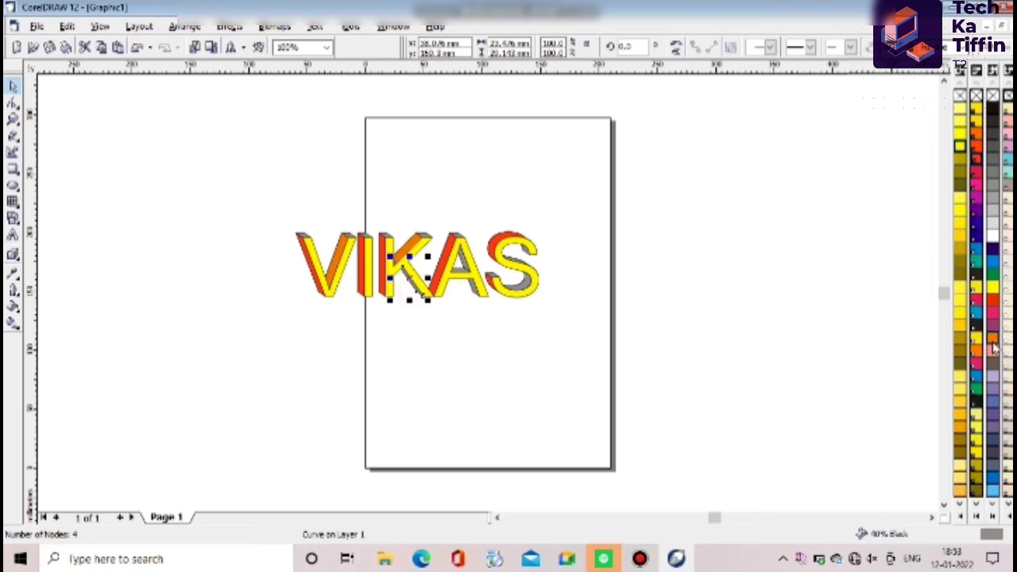
left_click(992, 338)
left_click(452, 328)
left_click(469, 288)
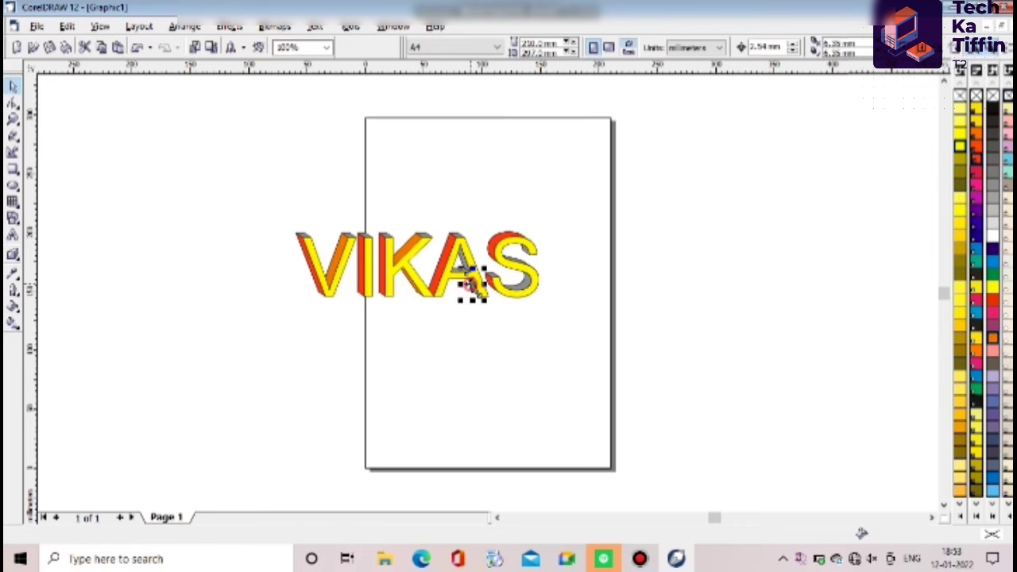
Fill the last letter's lower inner side face with PANTONE Violet C and its small upper inner side face with a dark violet-blue
left_click(517, 279)
left_click(993, 248)
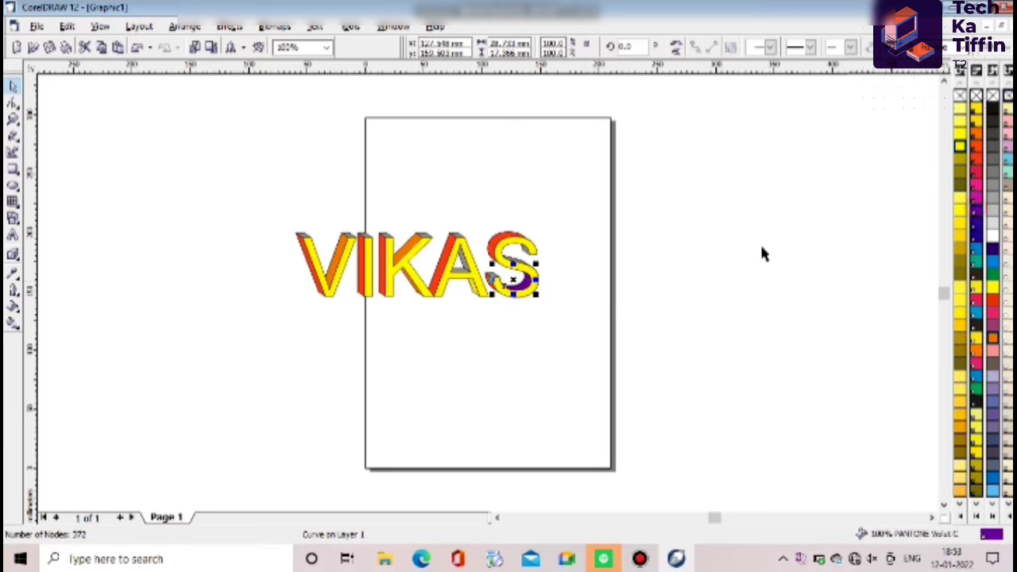
left_click(842, 358)
left_click(517, 253)
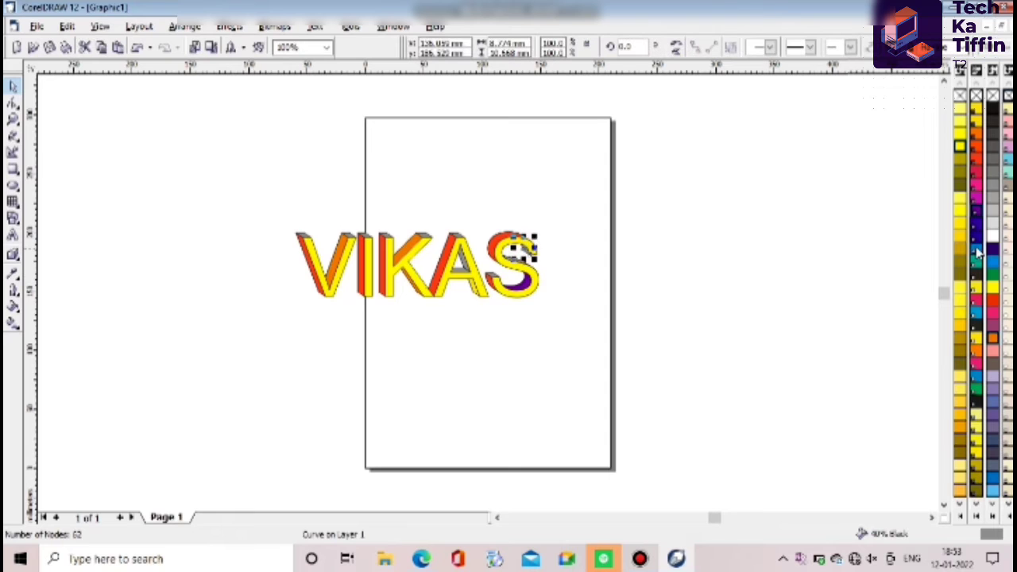
left_click(565, 257)
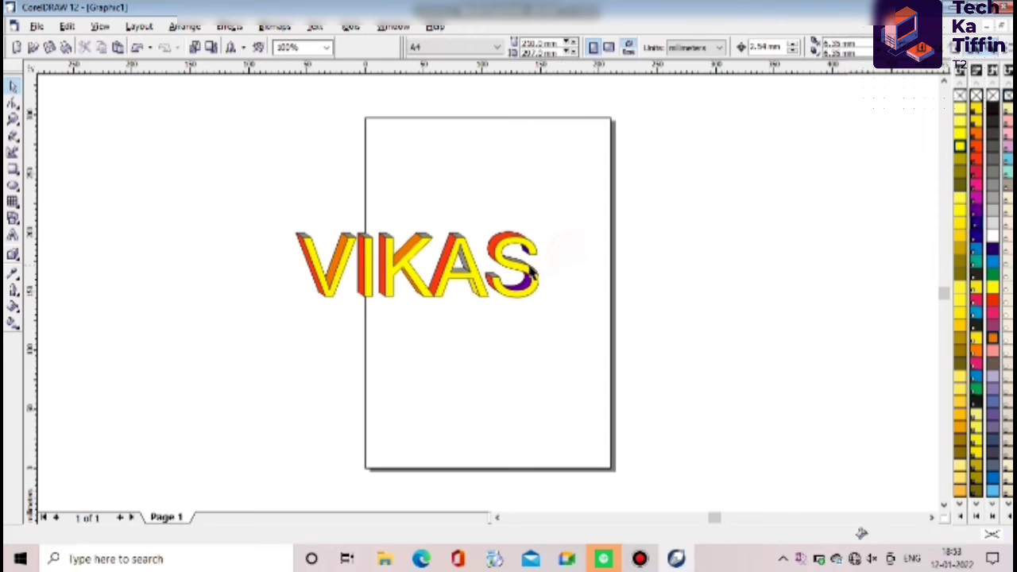
Fill the last letter's middle inner side face with dark blue and the small face at its lower left tip with PANTONE Red 032 C
left_click(513, 262)
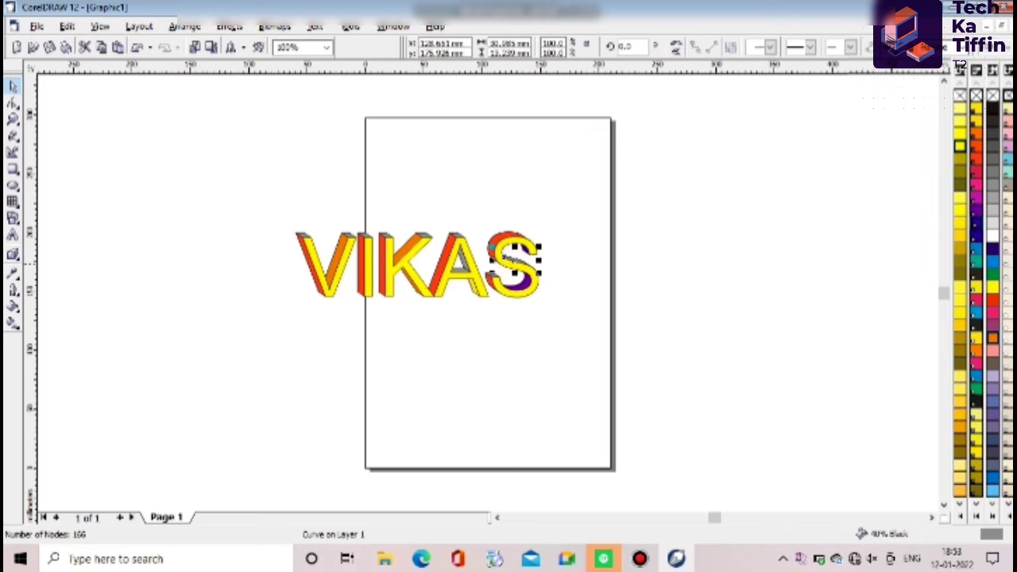
left_click(692, 363)
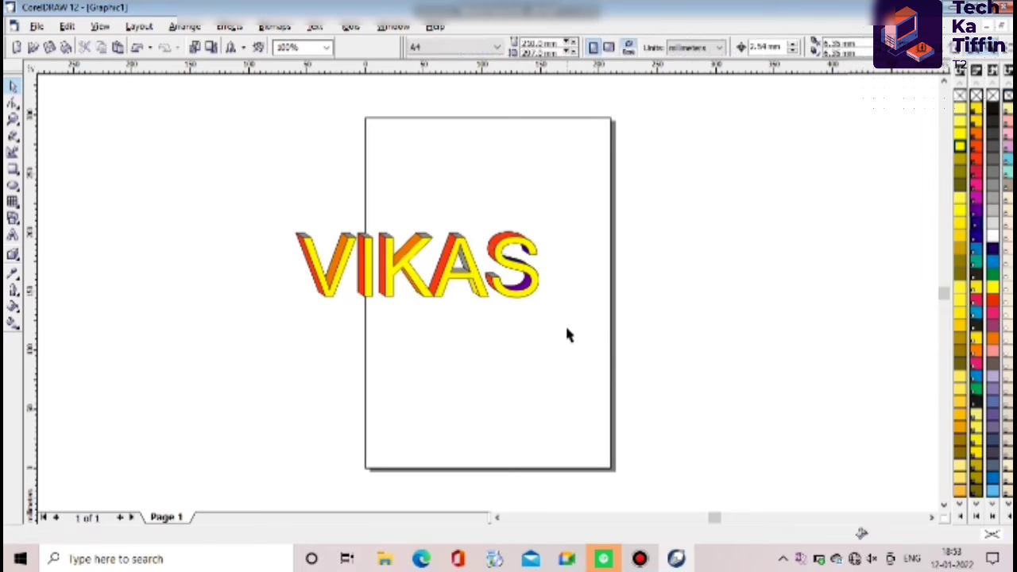
left_click(493, 275)
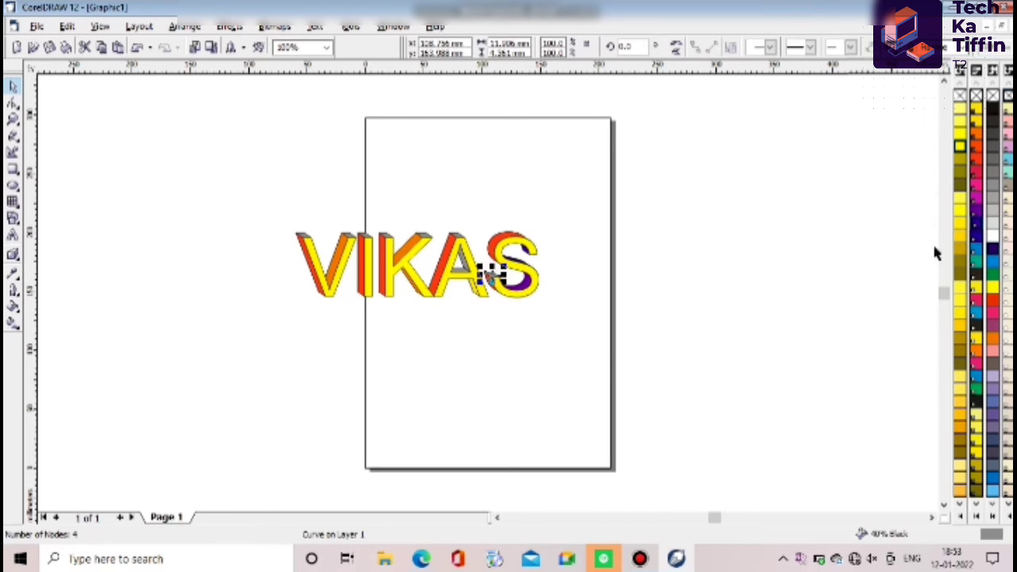
left_click(976, 159)
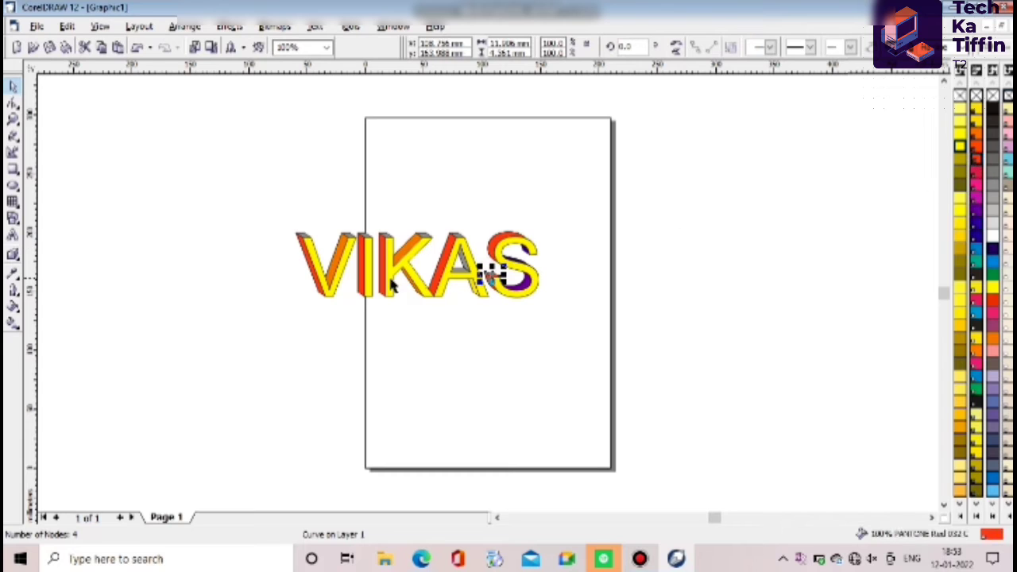
left_click(464, 387)
Fill the fourth letter's inner right side face with orange and the side face of its crossbar with green
left_click(466, 269)
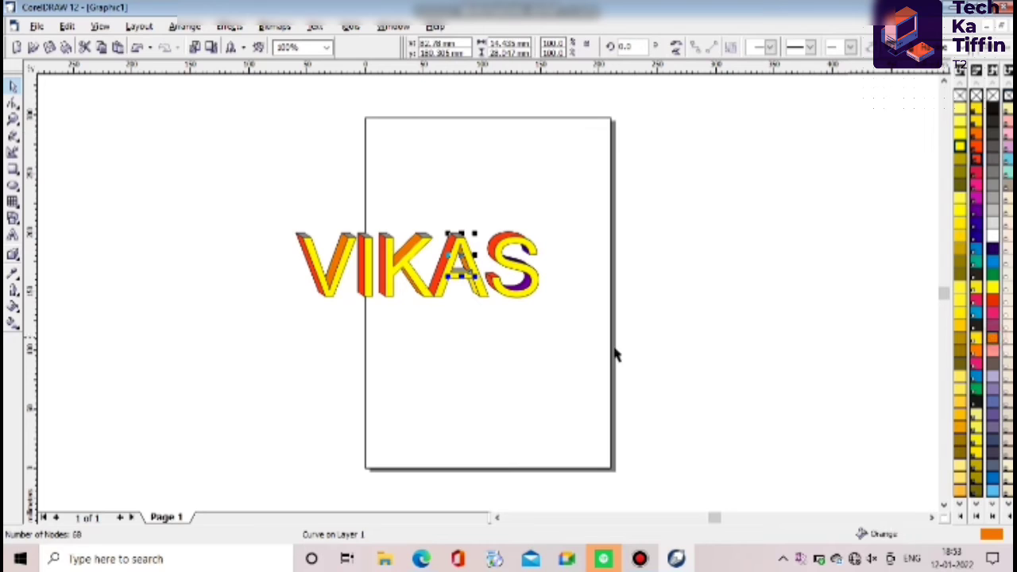
left_click(457, 312)
left_click(463, 271)
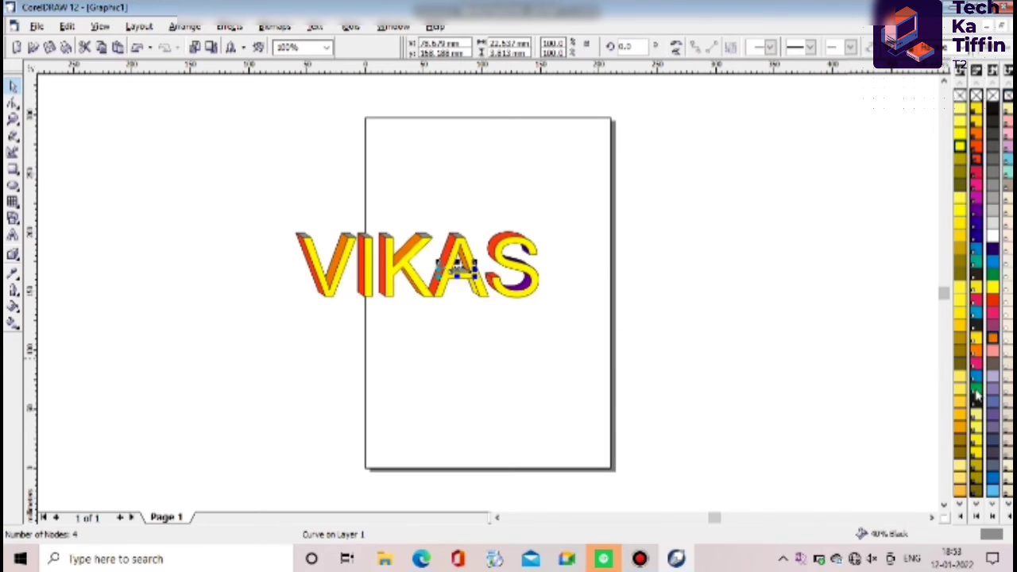
left_click(726, 395)
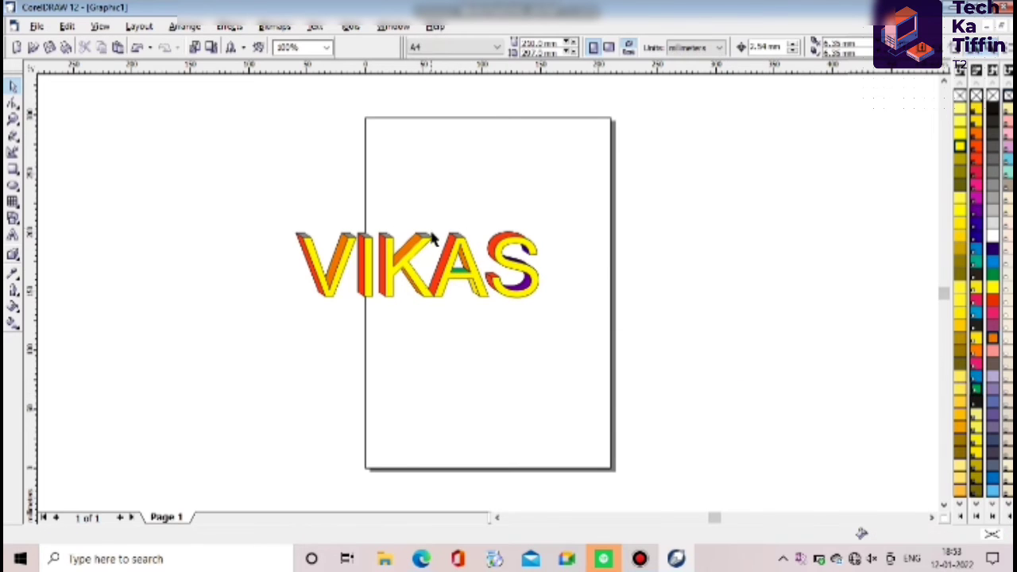
Fill the top face of the third letter's diagonal arm with magenta and the fourth letter's front face with dark brown
left_click(433, 238)
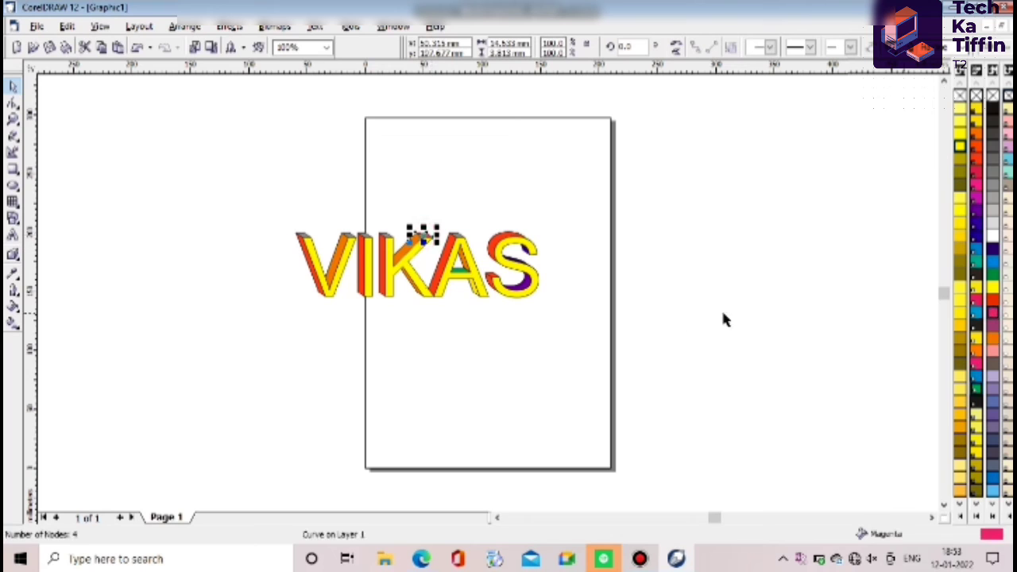
left_click(572, 321)
left_click(459, 239)
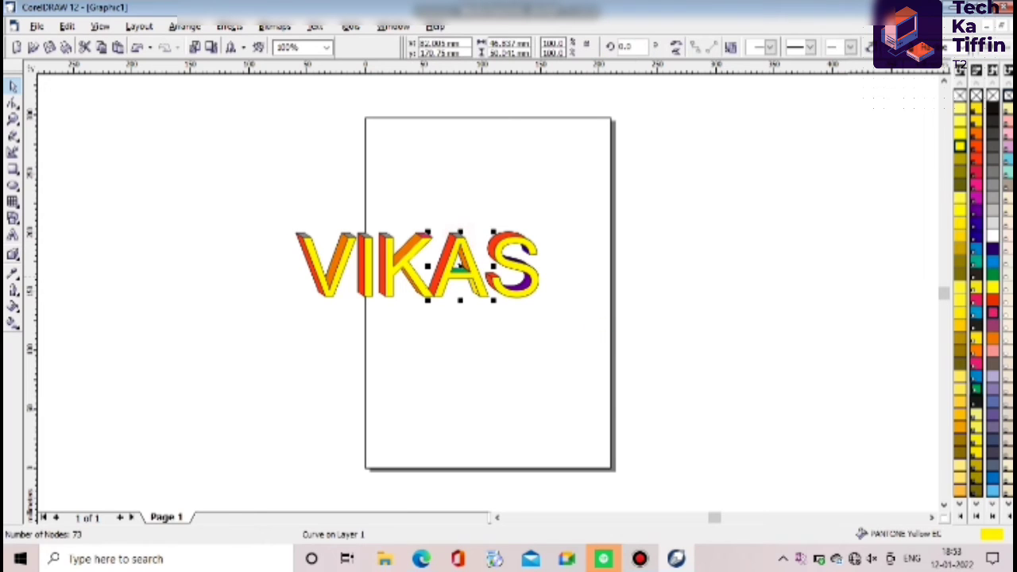
left_click(993, 362)
left_click(680, 339)
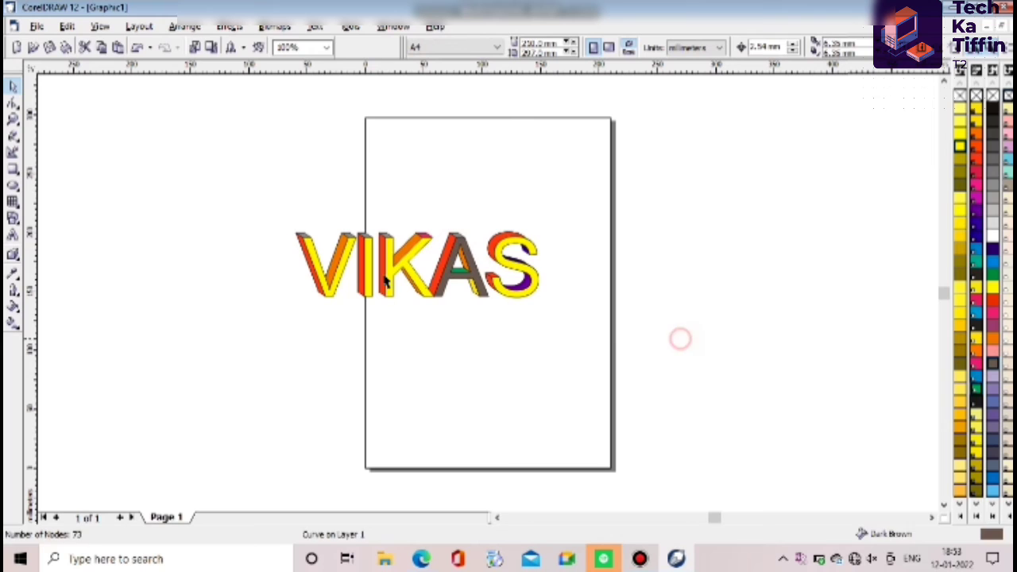
Fill the top face of the second letter with pink and the top face of the first letter's right stroke with black
left_click(366, 238)
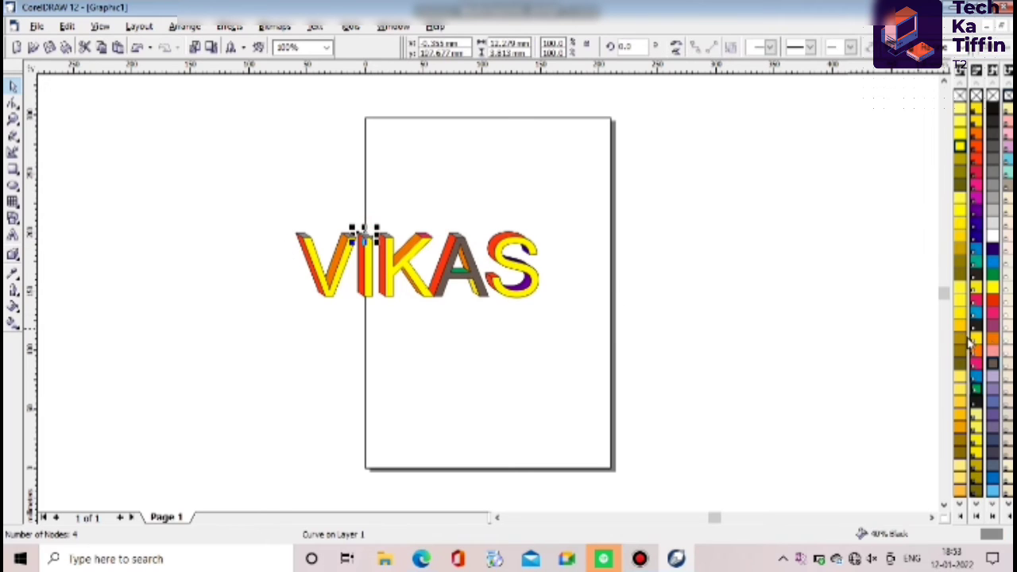
left_click(994, 351)
left_click(559, 361)
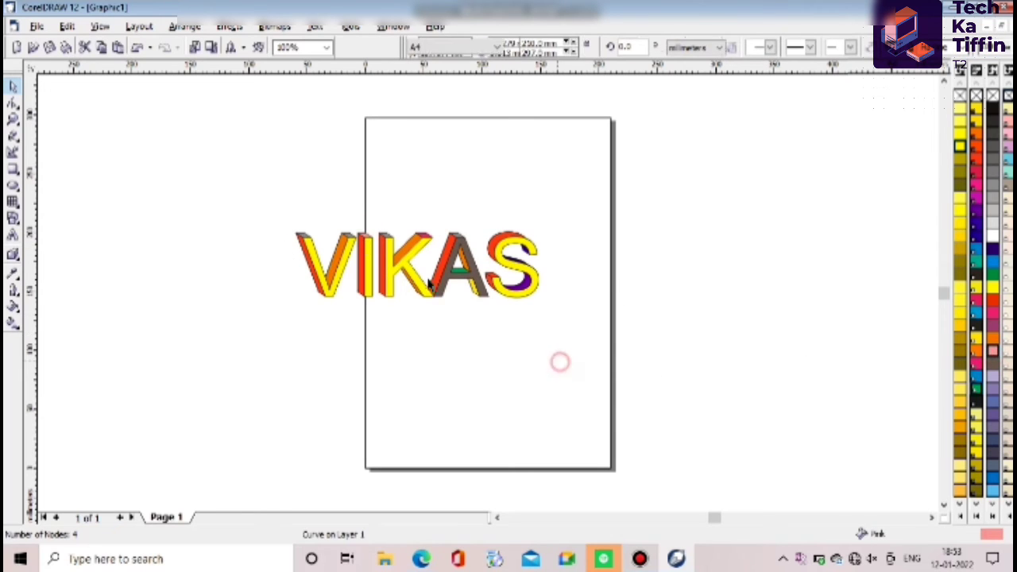
left_click(349, 232)
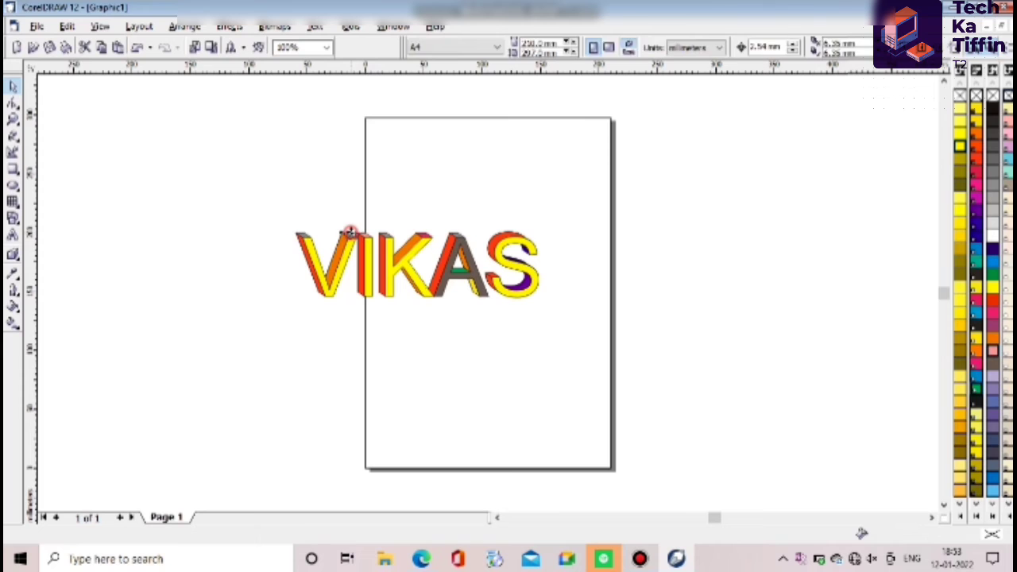
left_click(718, 418)
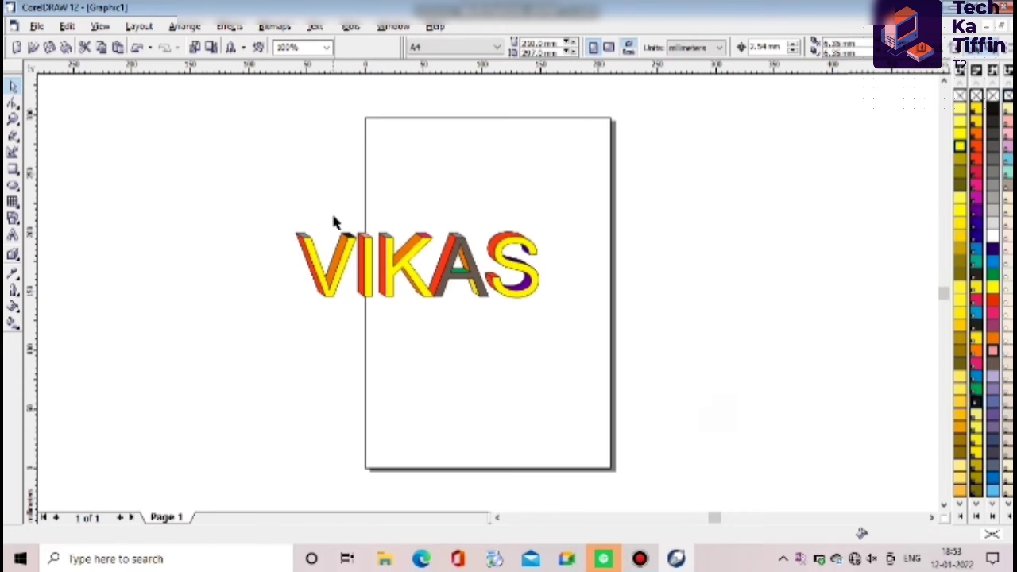
left_click(459, 242)
left_click(253, 232)
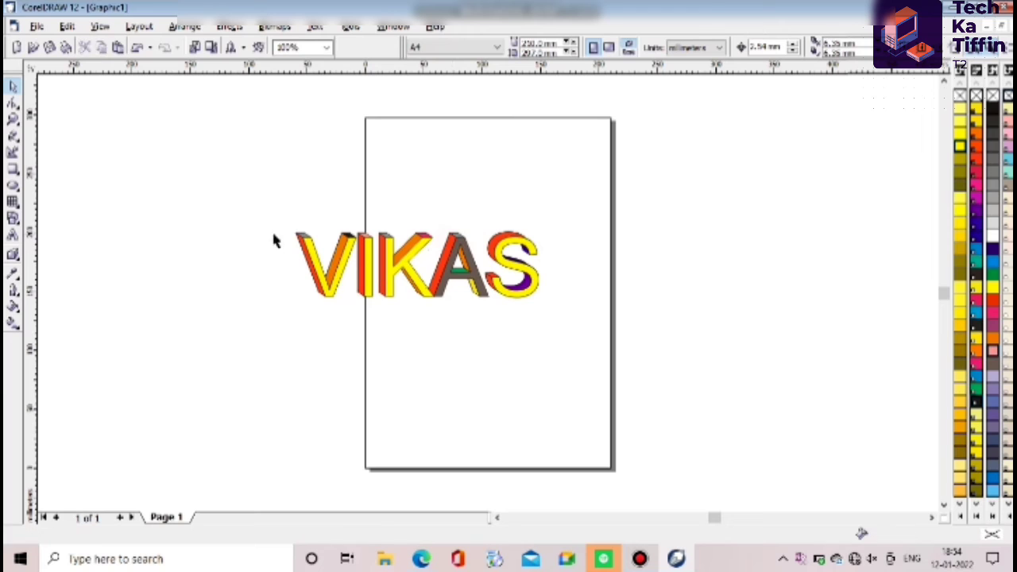
Group all the coloured pieces of the 3D text and move the group right onto the page
left_click(35, 29)
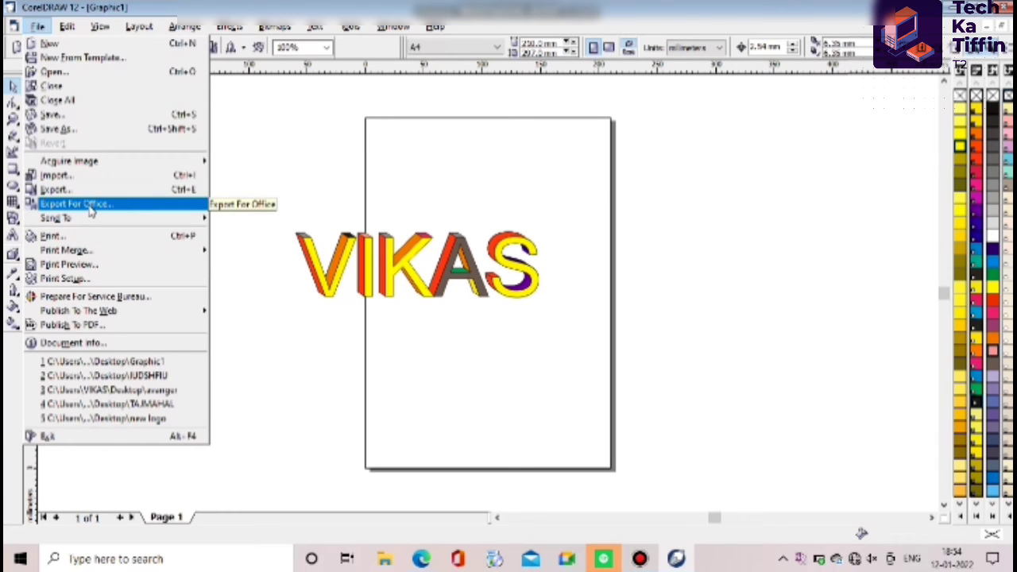
left_click(278, 210)
left_click_drag(278, 213, 560, 349)
right_click(413, 267)
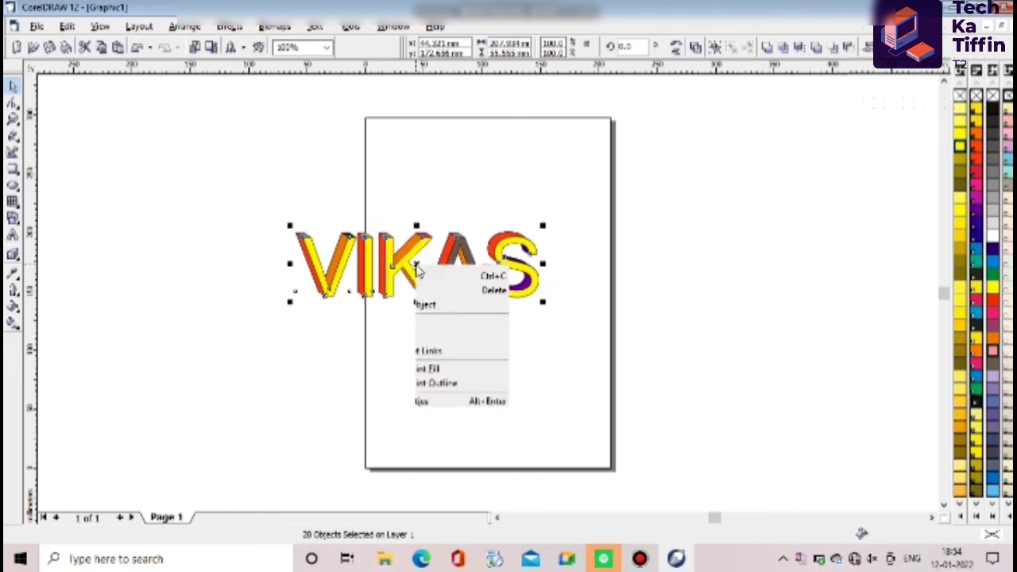
left_click(445, 302)
left_click(358, 329)
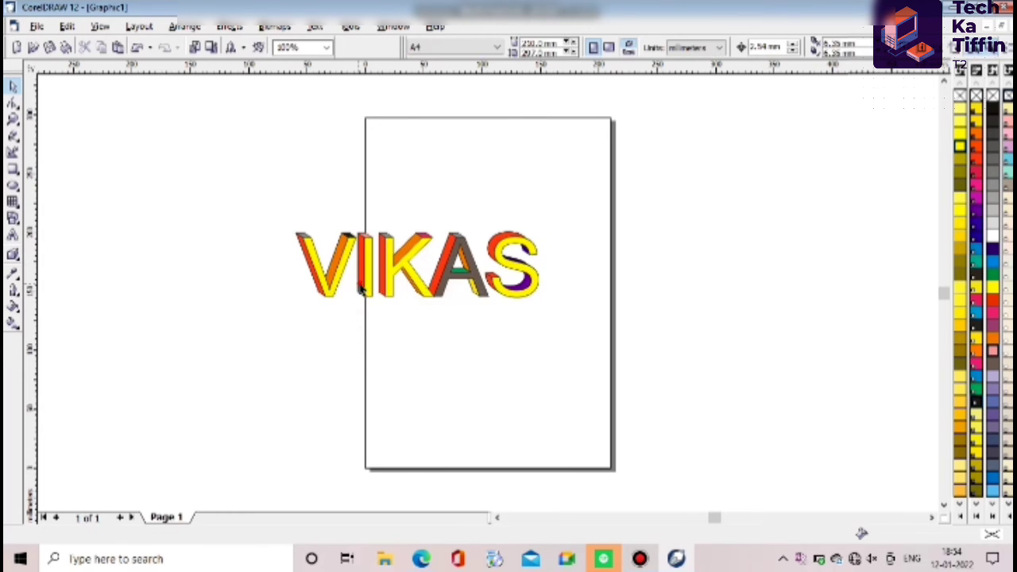
left_click_drag(475, 298, 589, 307)
left_click(93, 127)
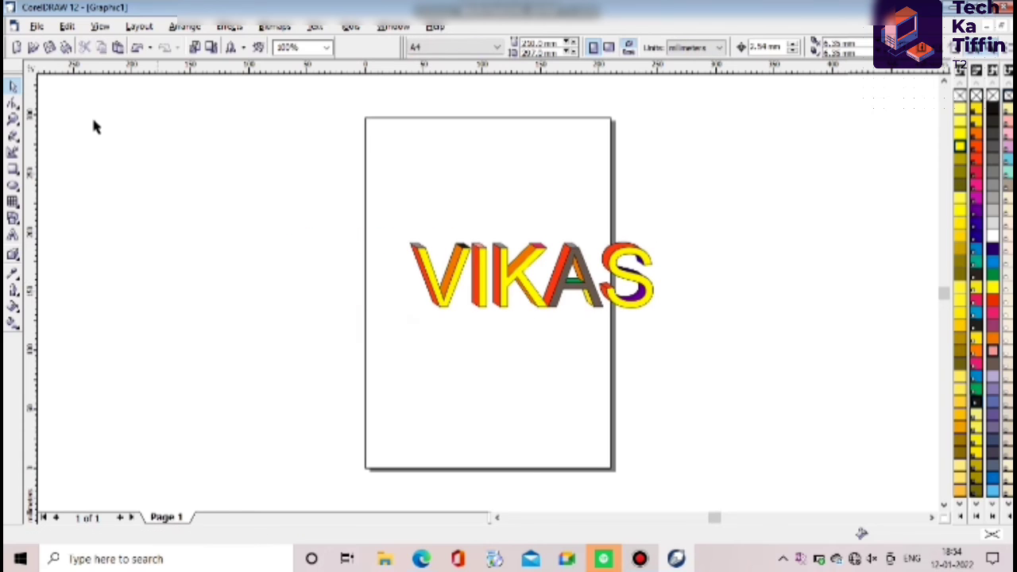
Export the artwork for Microsoft Office as a Portable Network Graphics file named 3D TEXT on the Desktop
left_click(36, 26)
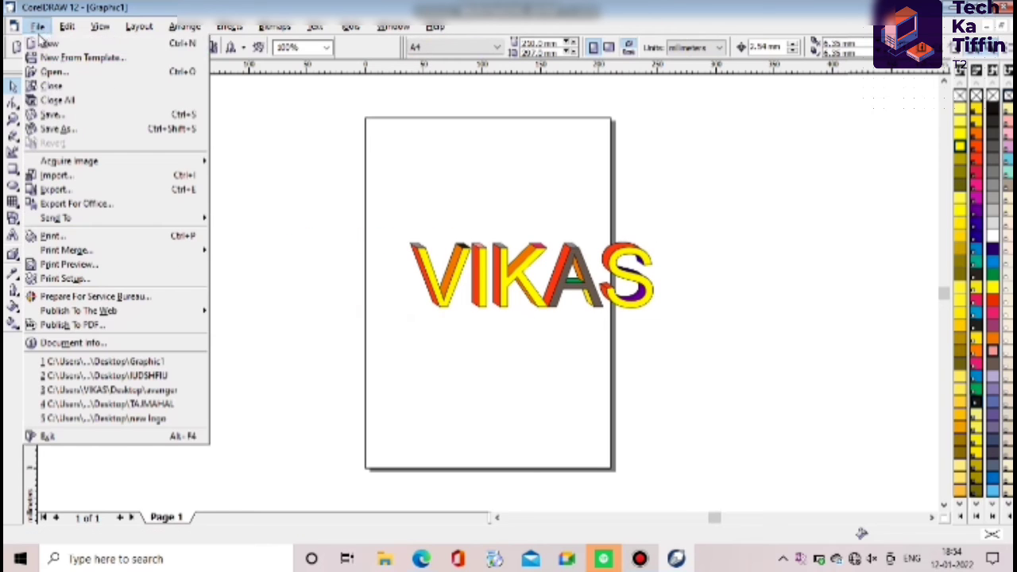
left_click(77, 205)
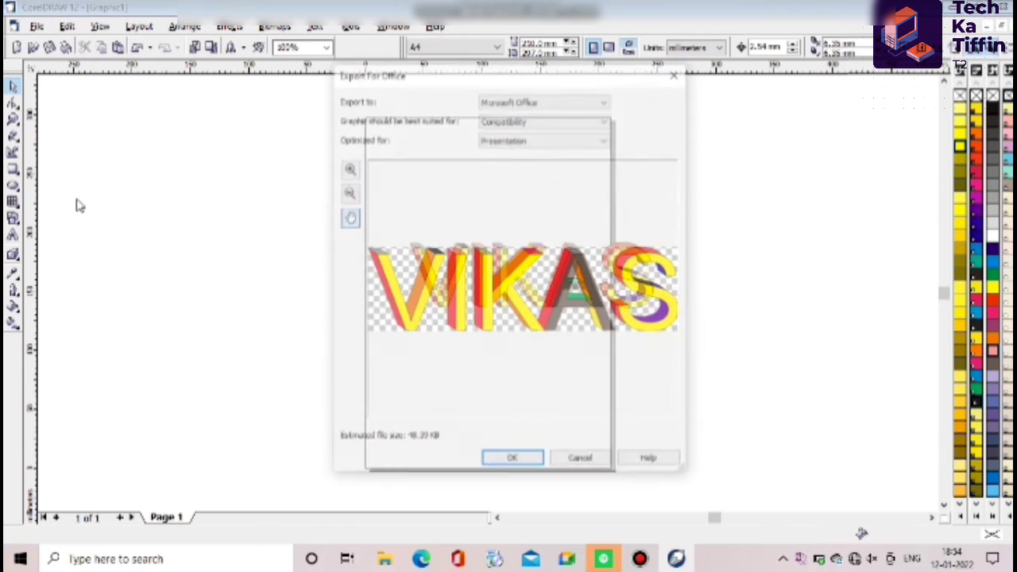
left_click(518, 461)
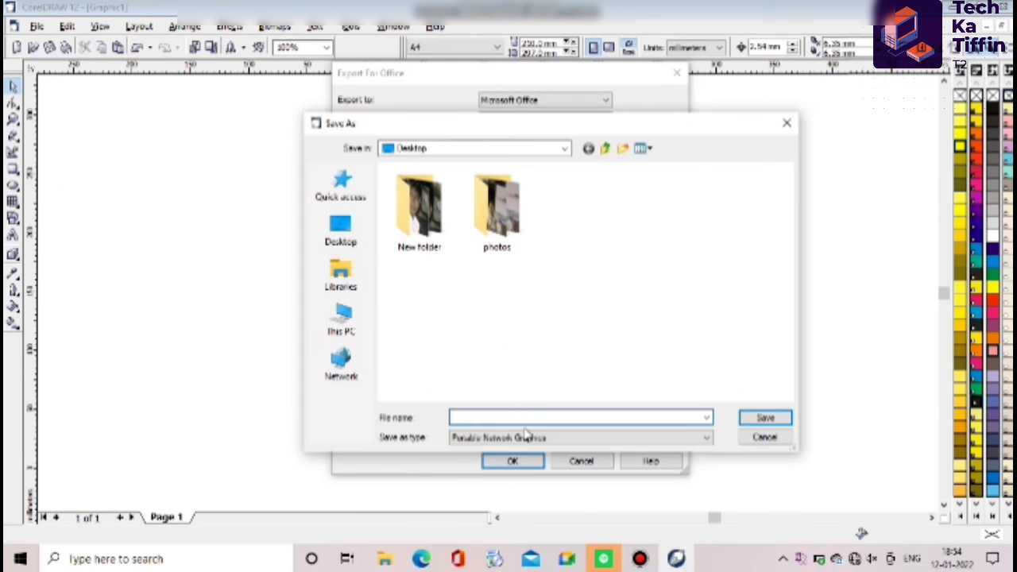
left_click(524, 414)
type("3D")
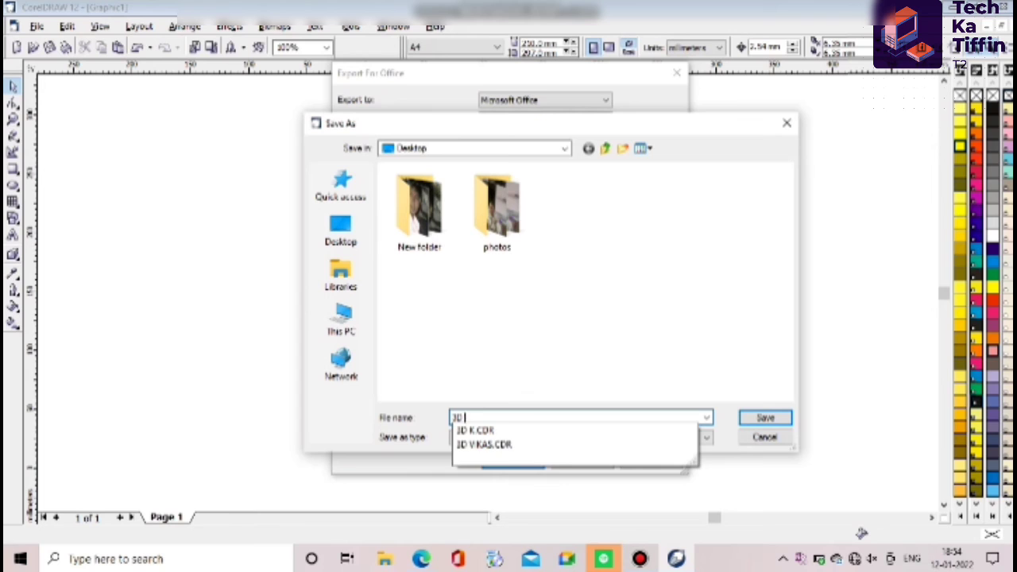
type(" 1")
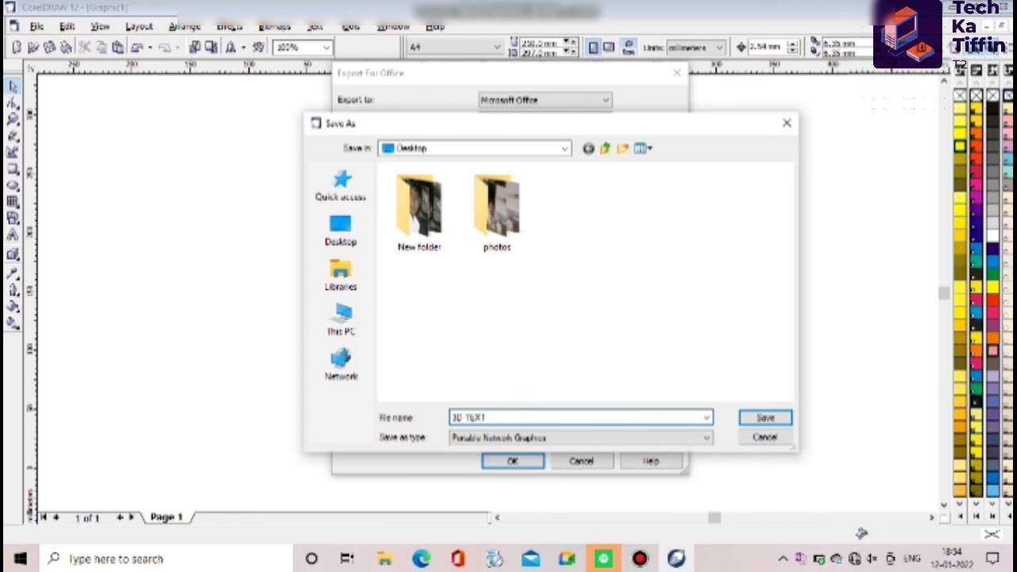
left_click(340, 230)
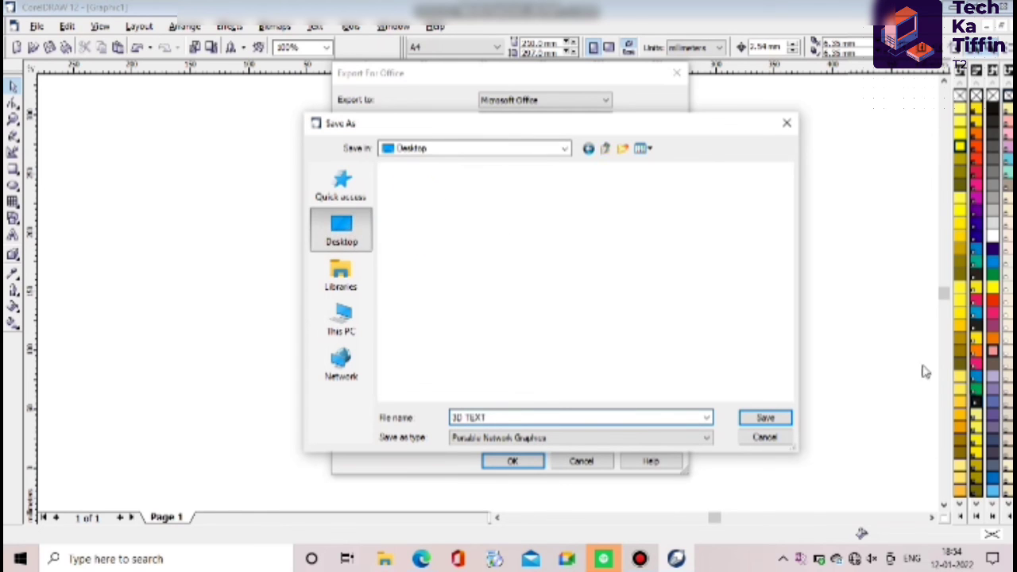
left_click(764, 417)
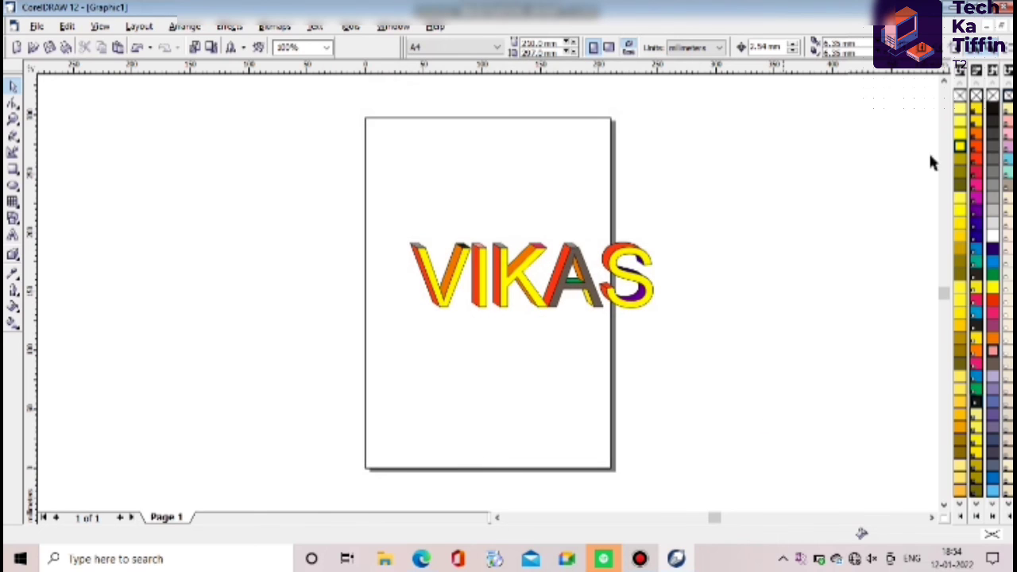
Quit CorelDRAW without saving the changes to Graphic1
left_click(1003, 7)
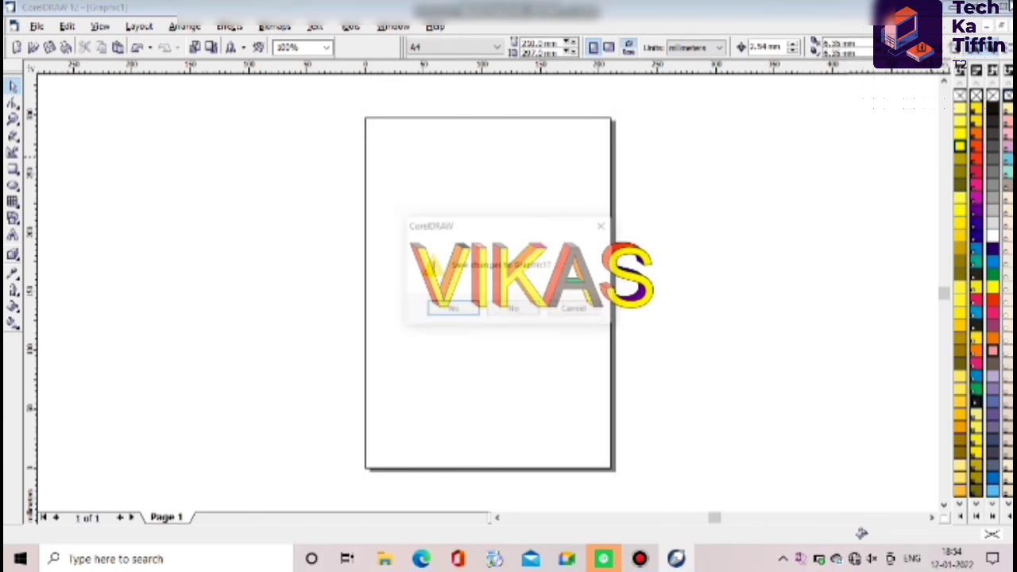
left_click(522, 315)
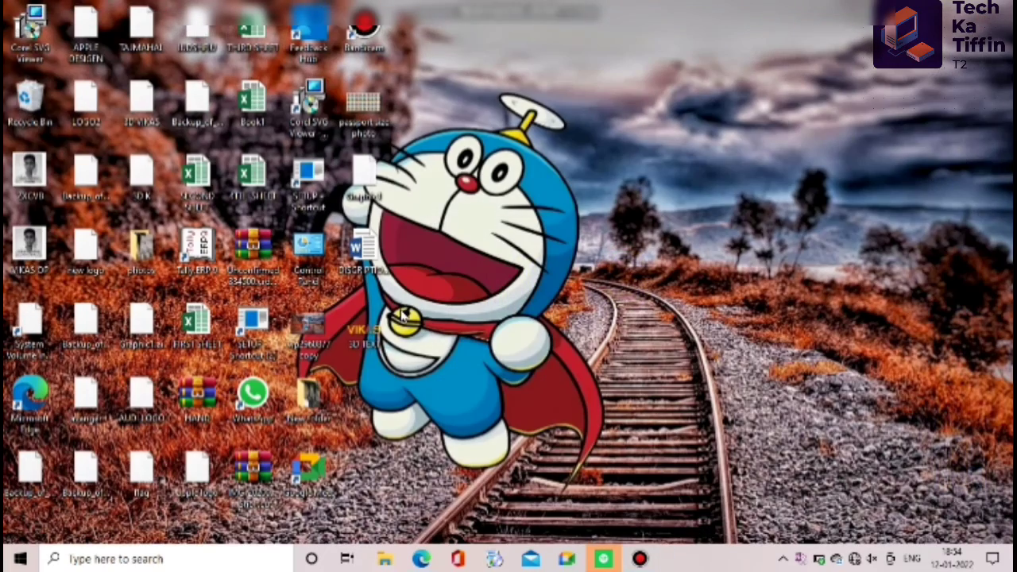
Open the exported 3D TEXT image from the desktop in Photos and enlarge it to examine the coloured faces
double_click(362, 343)
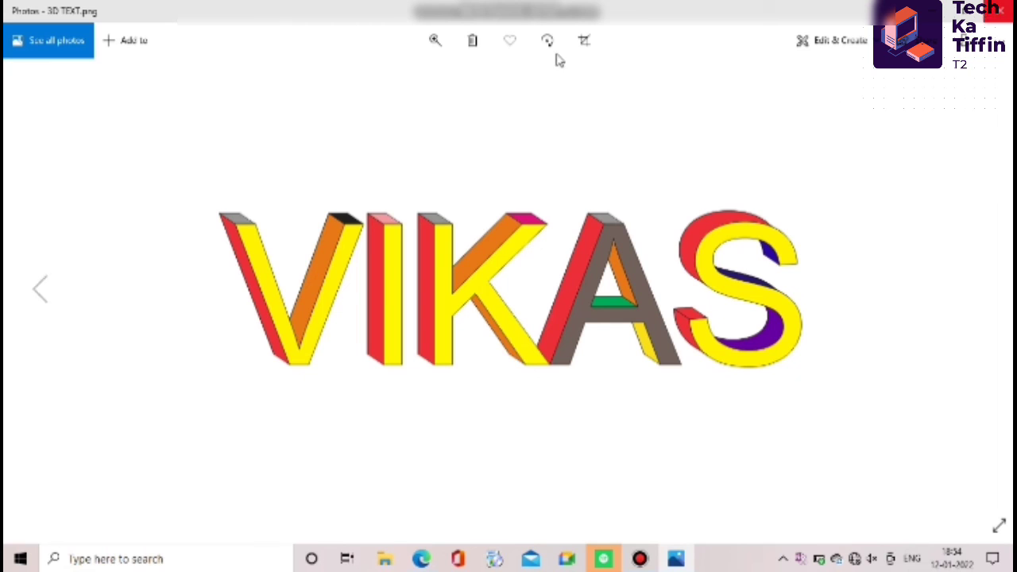
left_click(437, 39)
left_click_drag(381, 89, 368, 141)
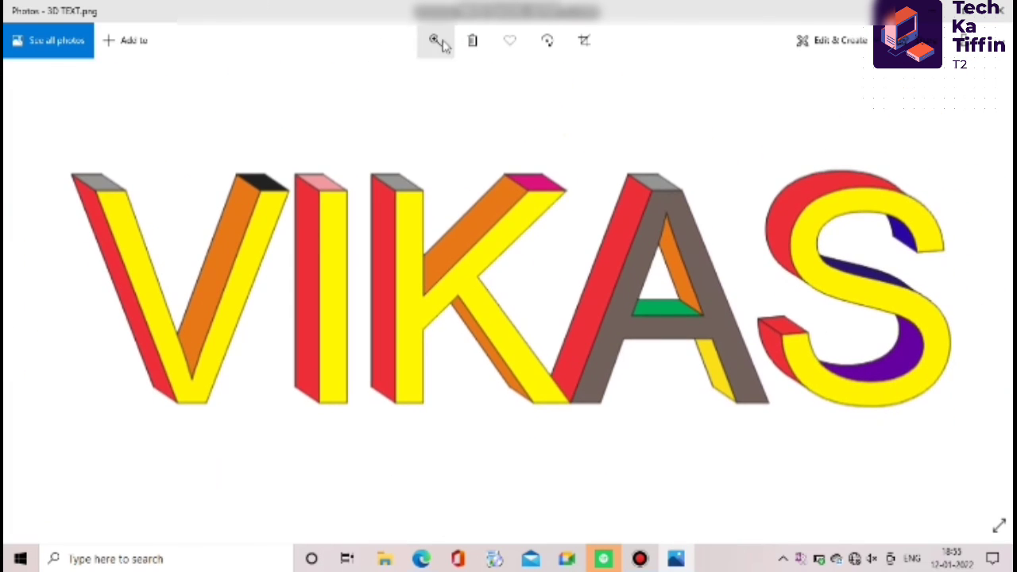
left_click(439, 41)
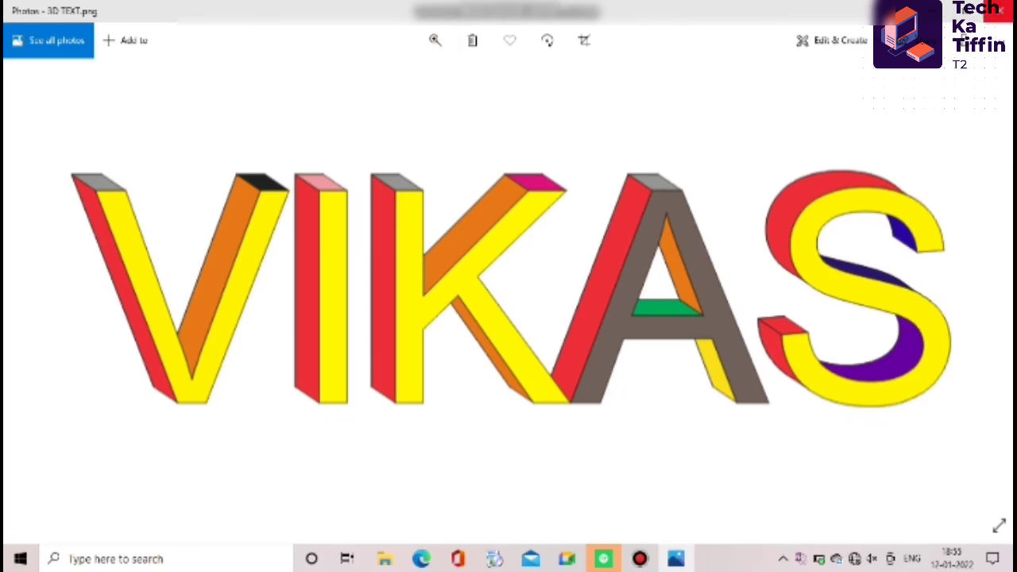